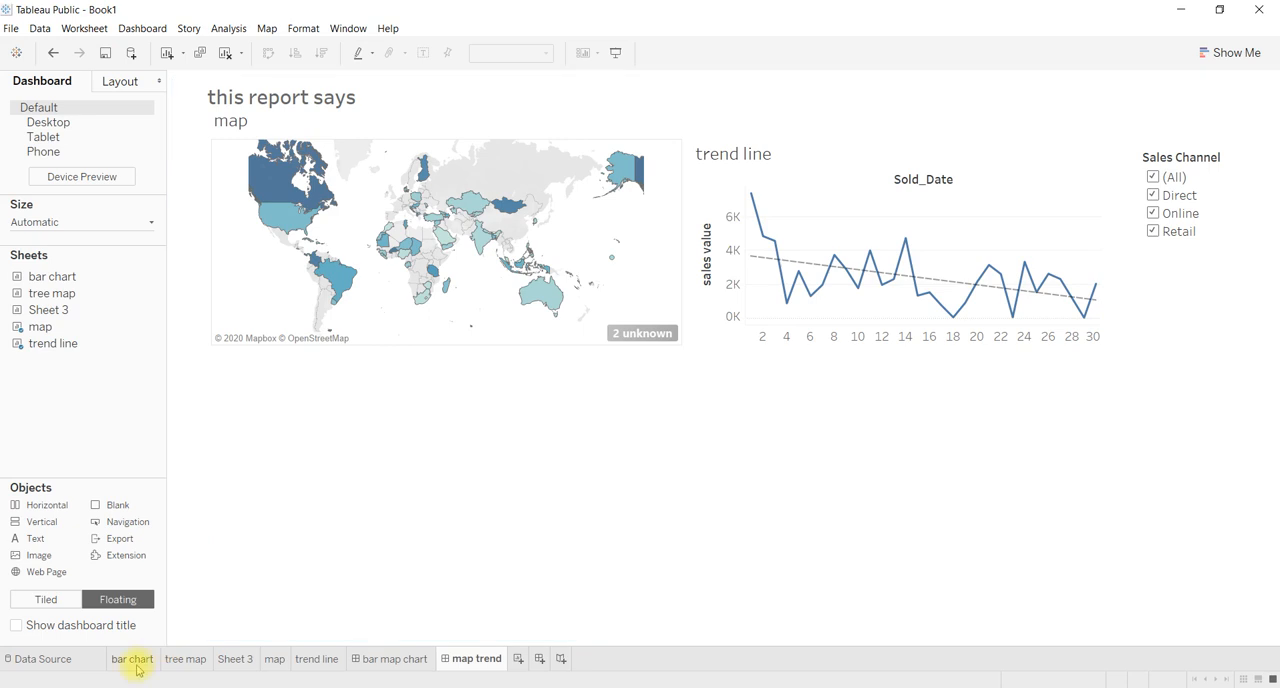
# Review the data source, the existing worksheets and the bar map chart and map trend dashboards.
pyautogui.click(83, 657)
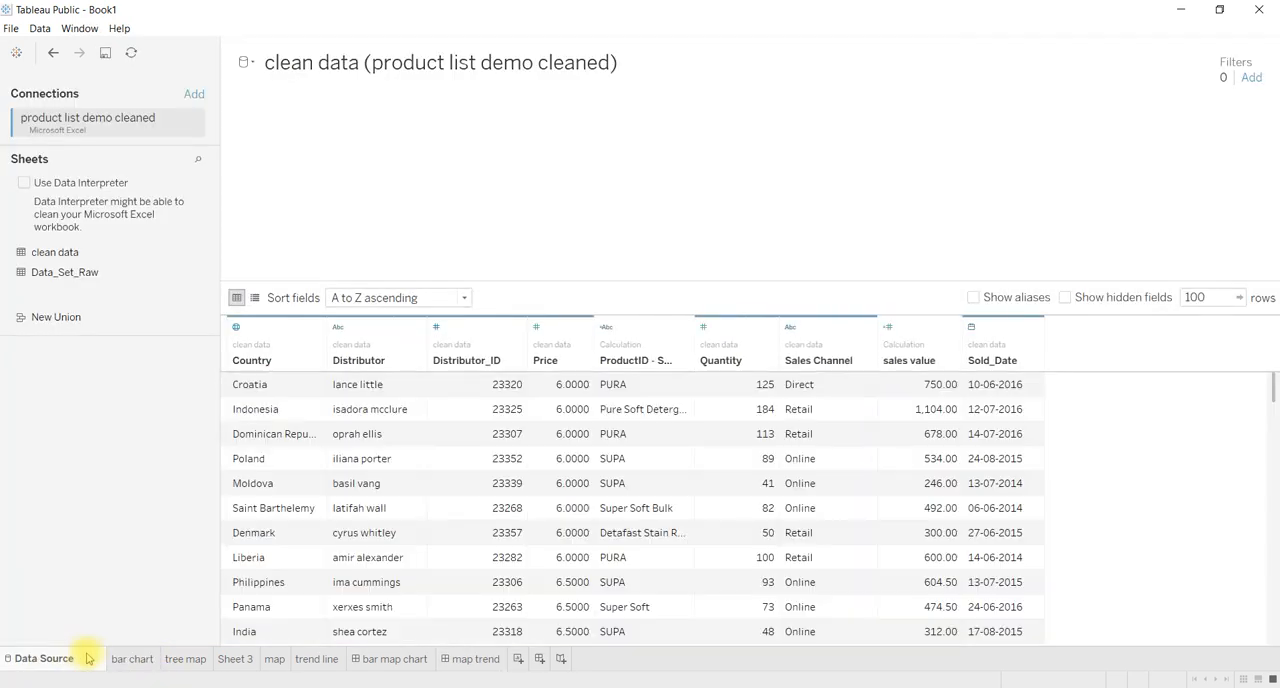
pyautogui.click(134, 661)
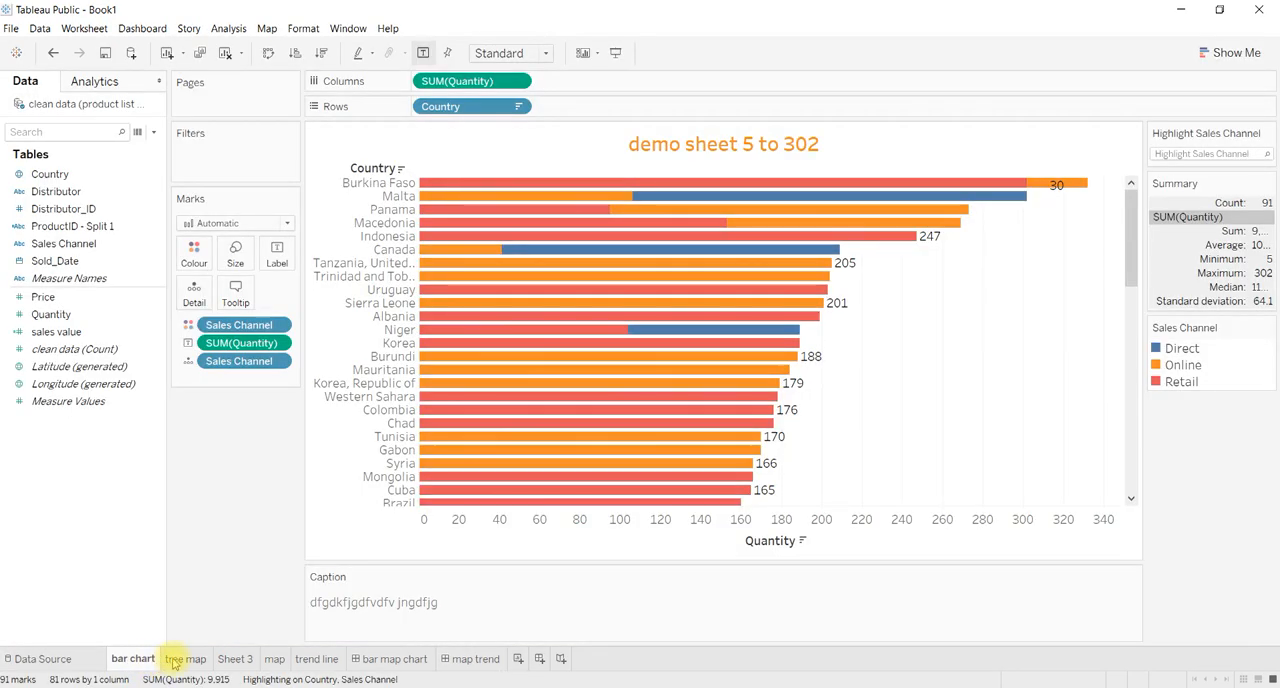
pyautogui.click(180, 659)
pyautogui.click(222, 660)
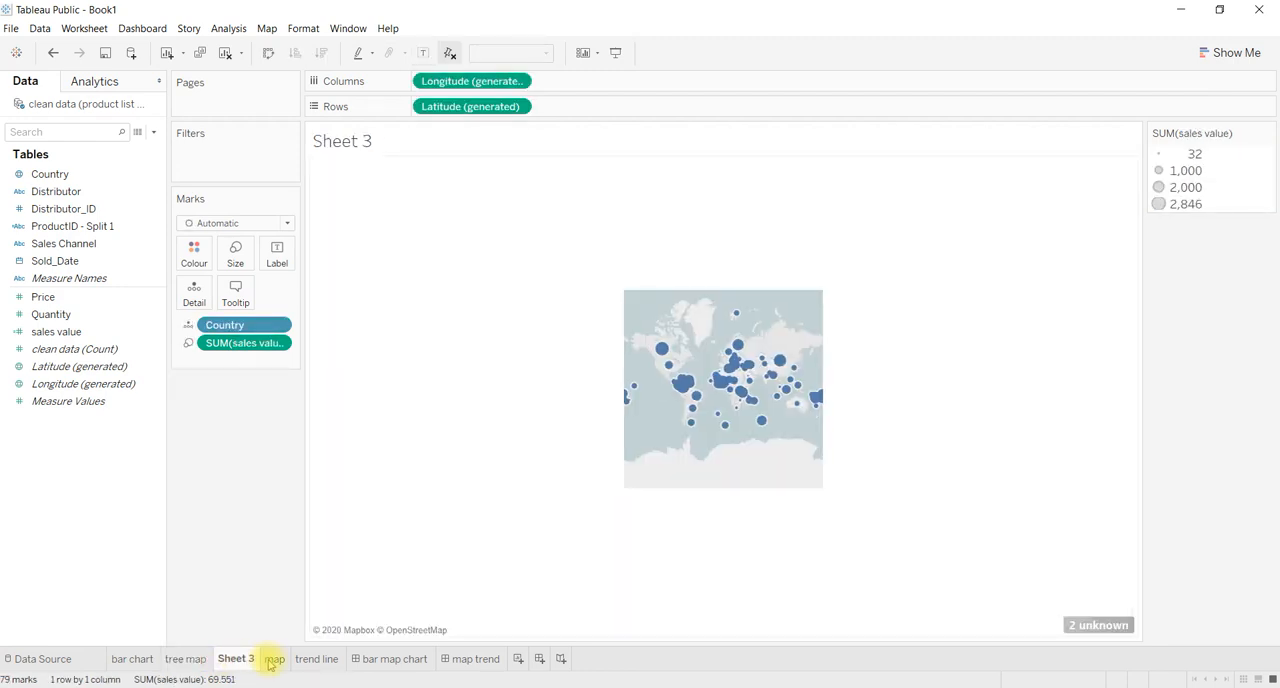
pyautogui.click(273, 660)
pyautogui.click(315, 660)
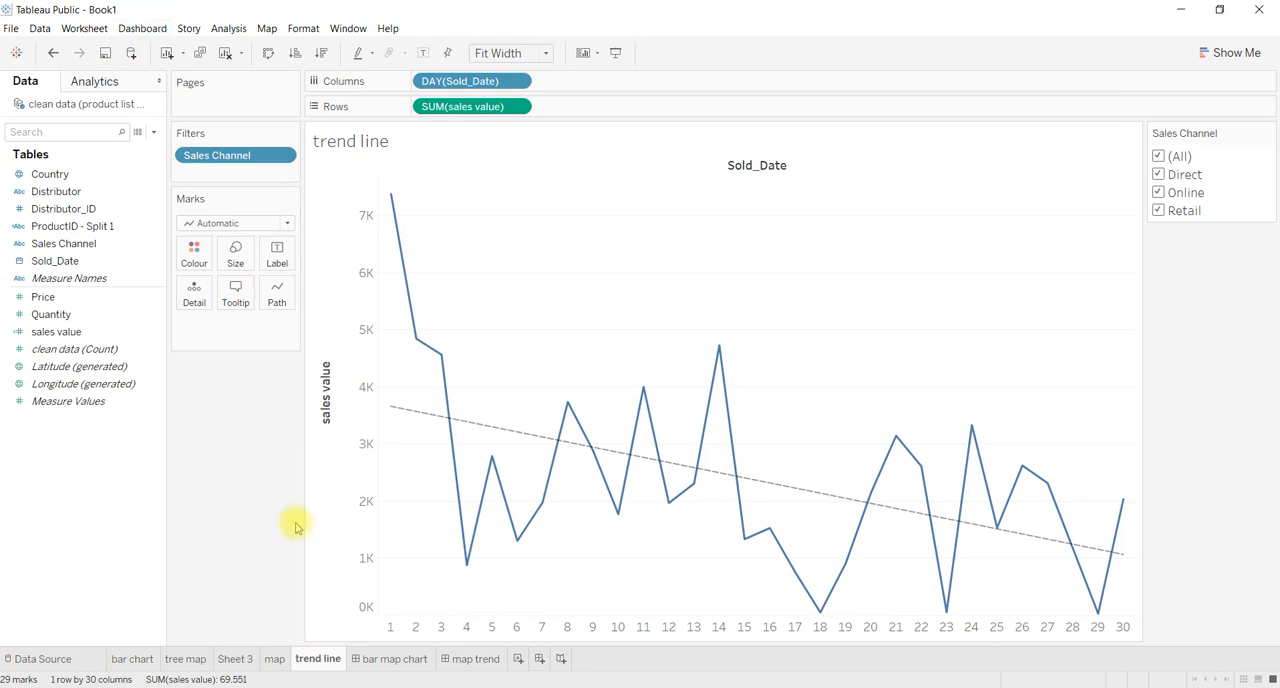
pyautogui.click(367, 662)
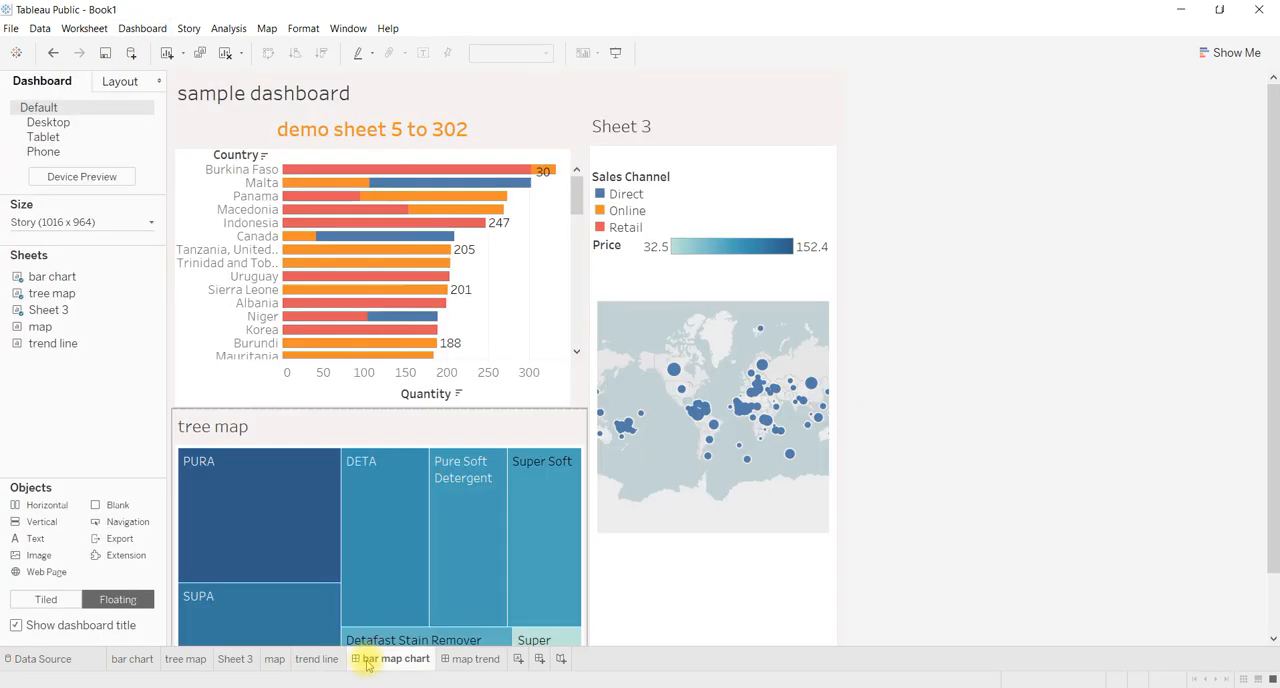
pyautogui.click(460, 661)
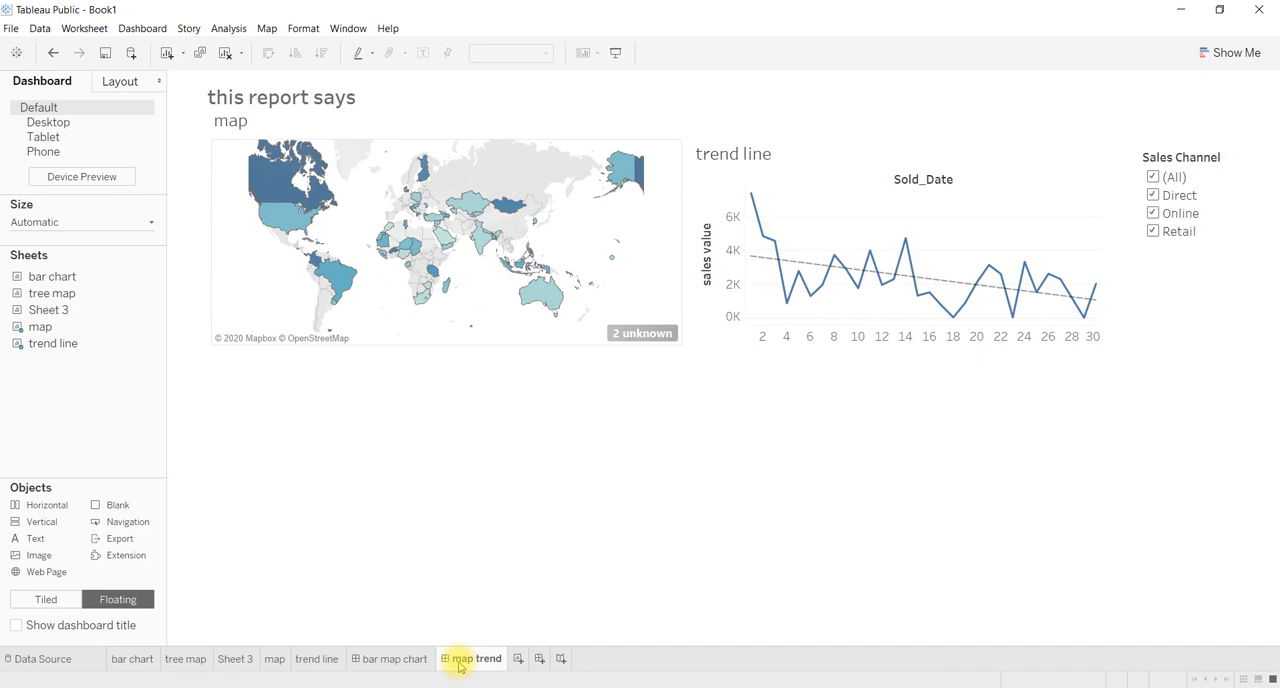
pyautogui.click(184, 656)
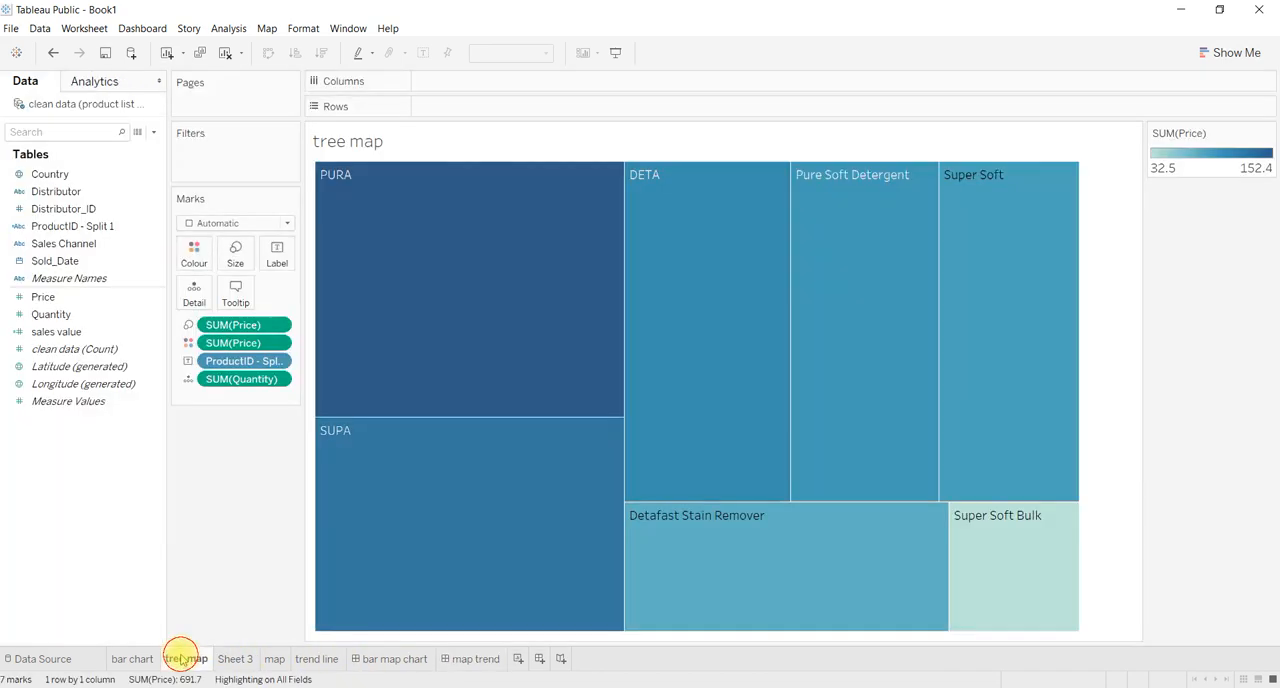
pyautogui.click(224, 662)
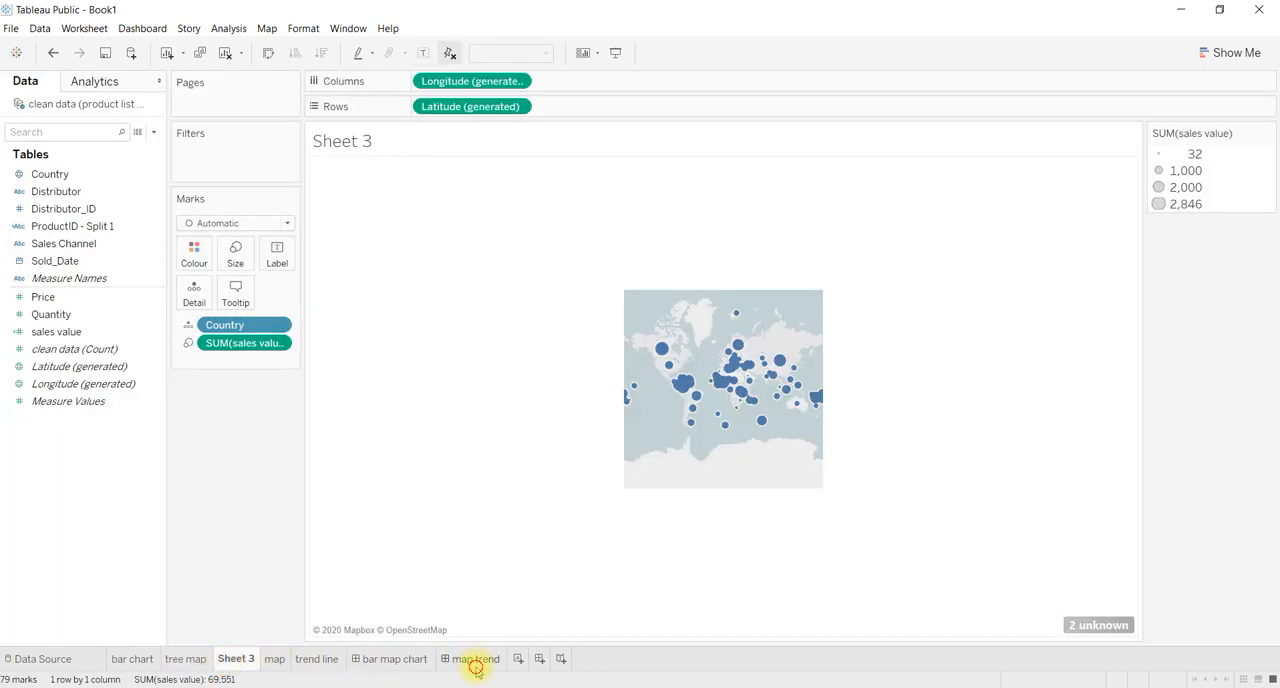
pyautogui.click(477, 660)
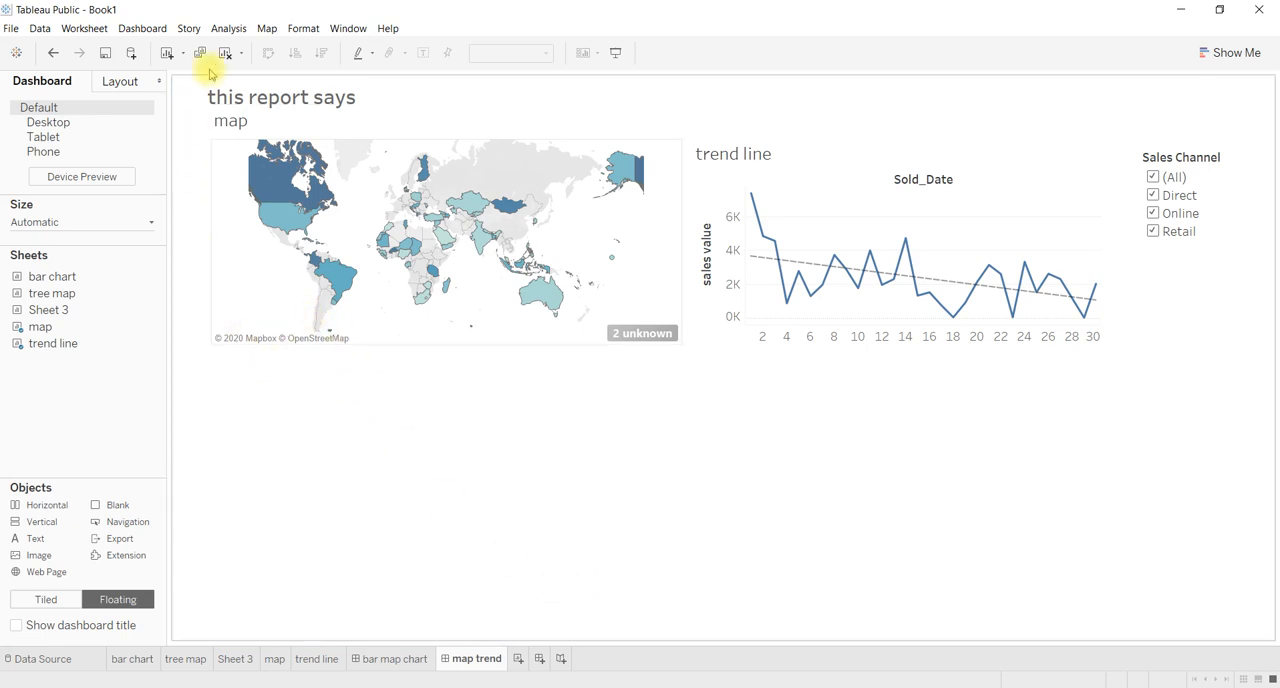
# Create a new story and show its story point options with the sheets available to add.
pyautogui.click(188, 30)
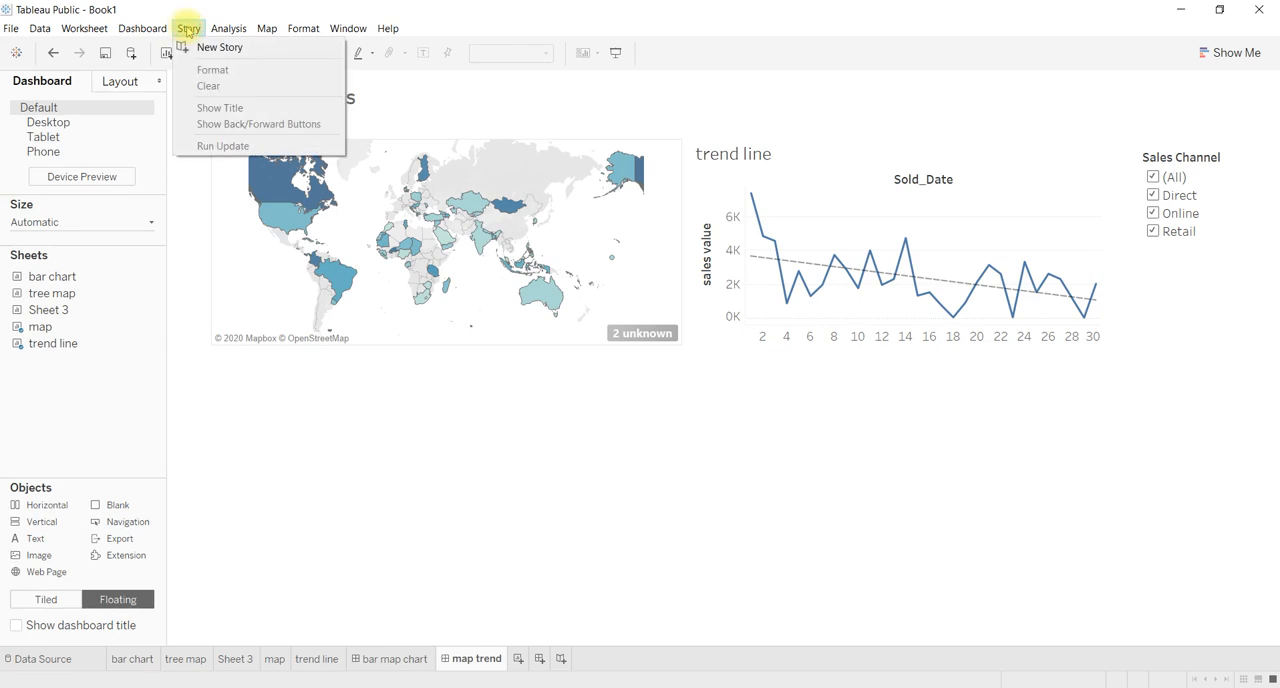
pyautogui.click(217, 48)
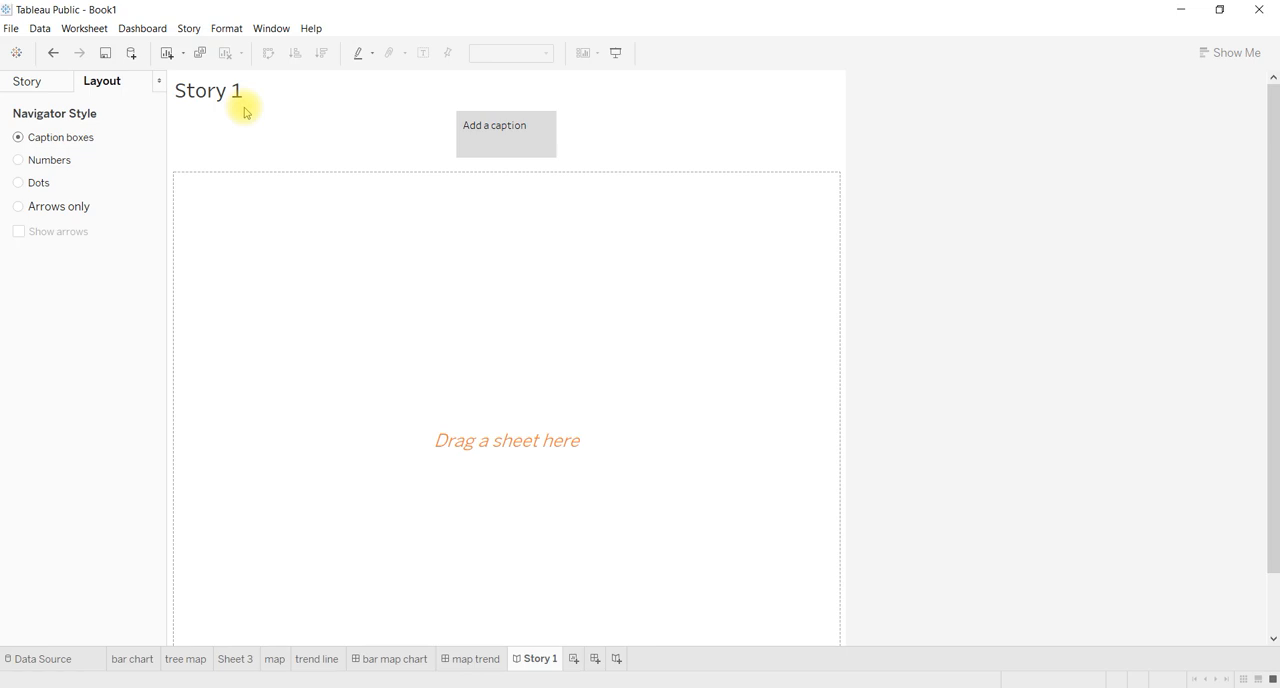
pyautogui.click(37, 90)
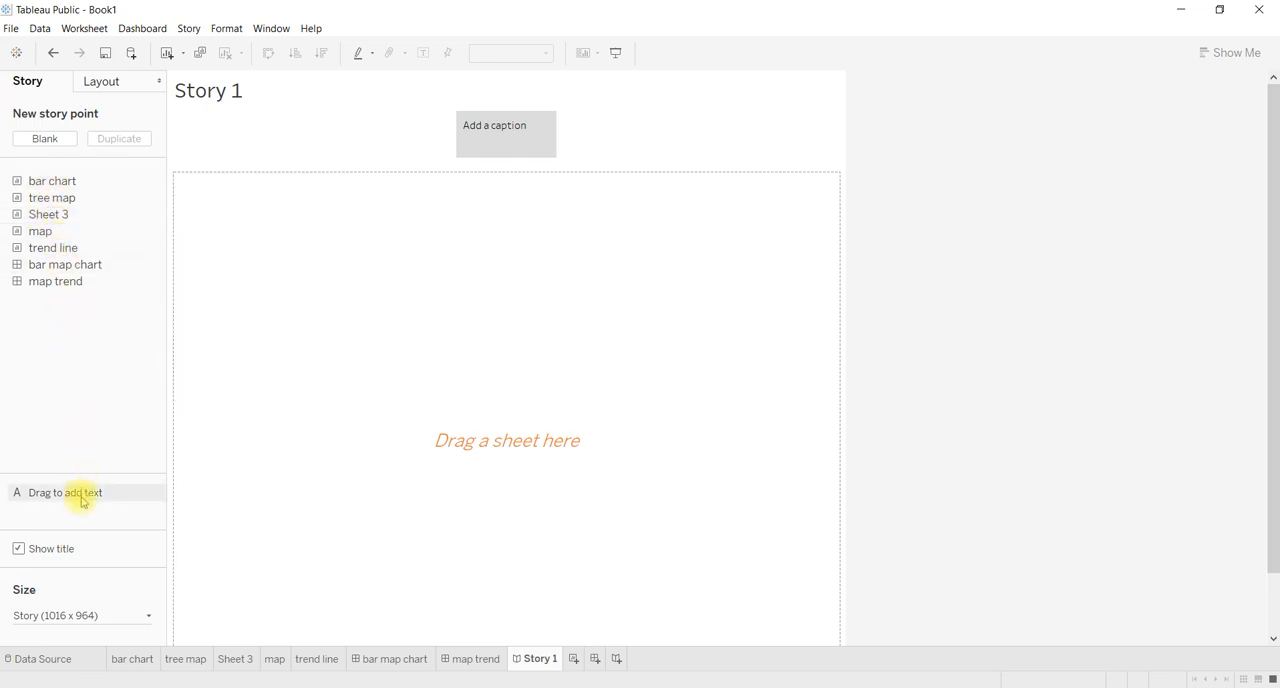
# Look through the preset fixed sizes available for the story.
pyautogui.click(73, 620)
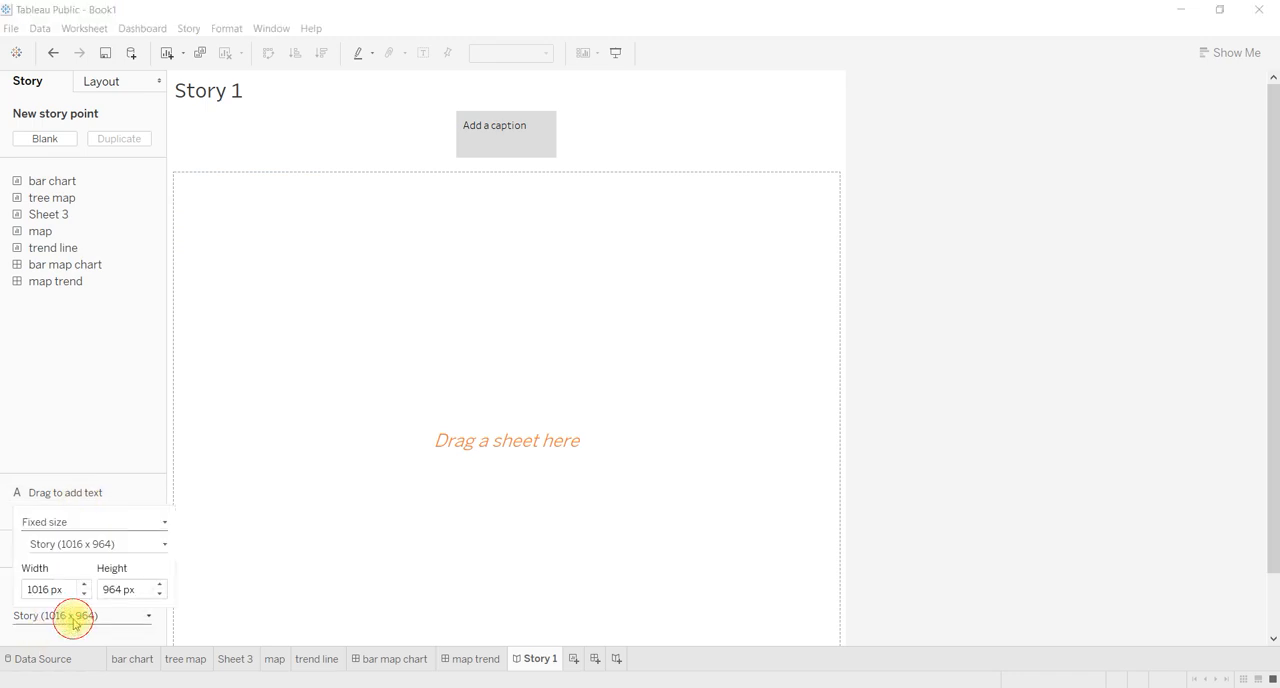
pyautogui.click(158, 551)
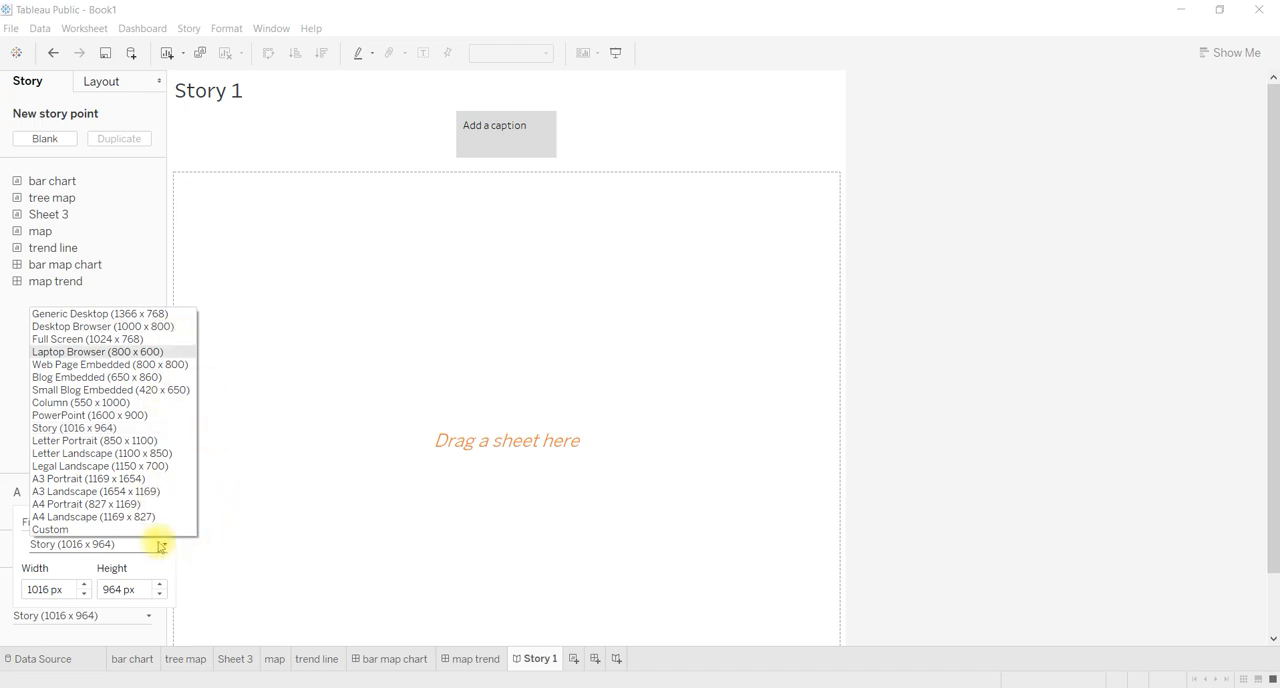
pyautogui.click(201, 550)
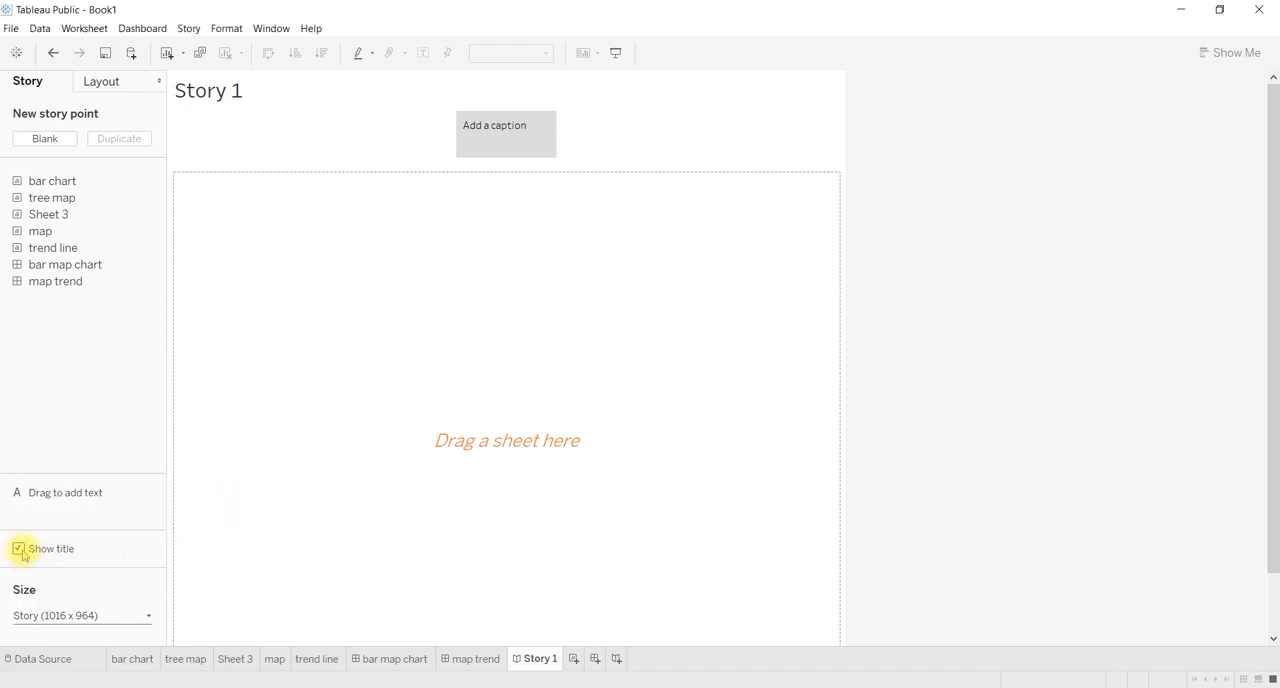
pyautogui.click(241, 96)
pyautogui.doubleClick(229, 90)
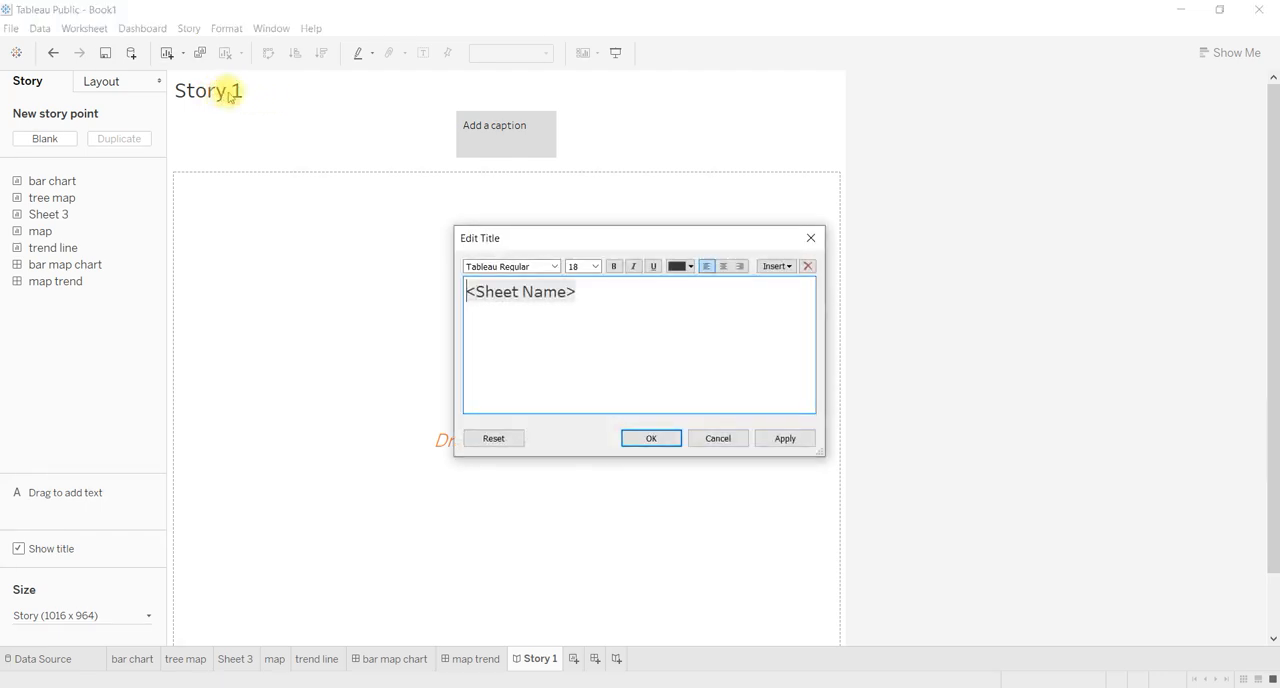
pyautogui.click(810, 238)
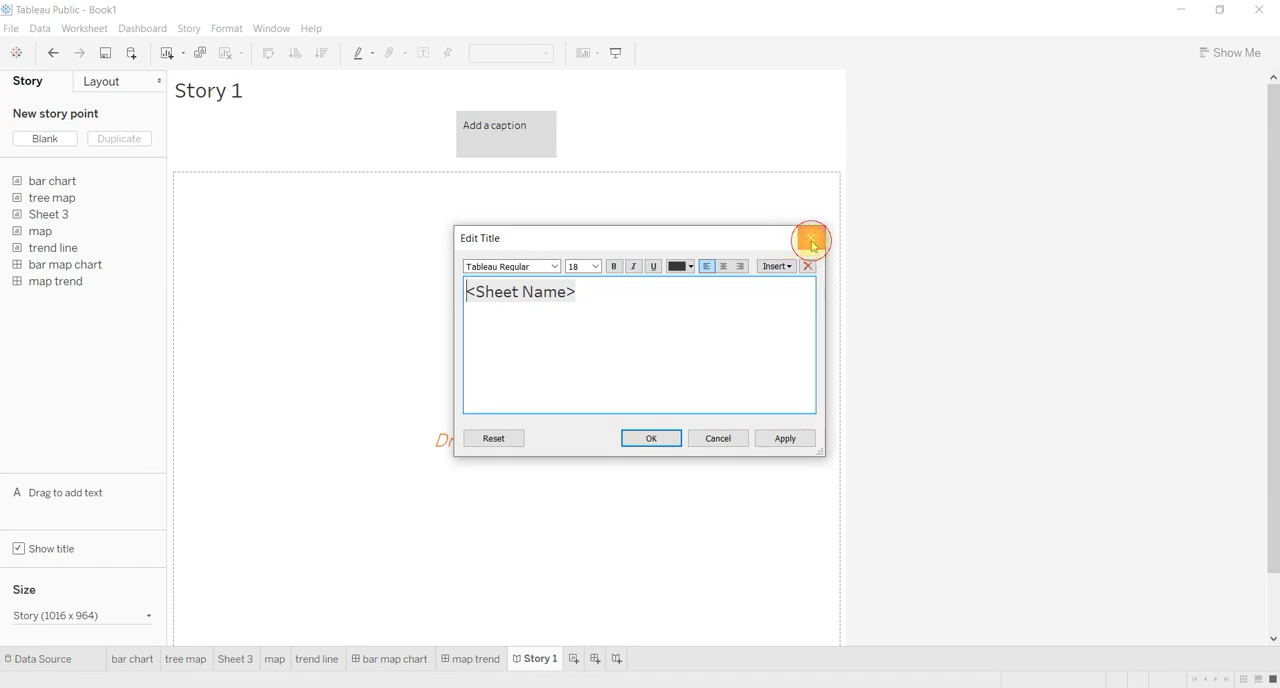
# Hide the story's title.
pyautogui.click(19, 549)
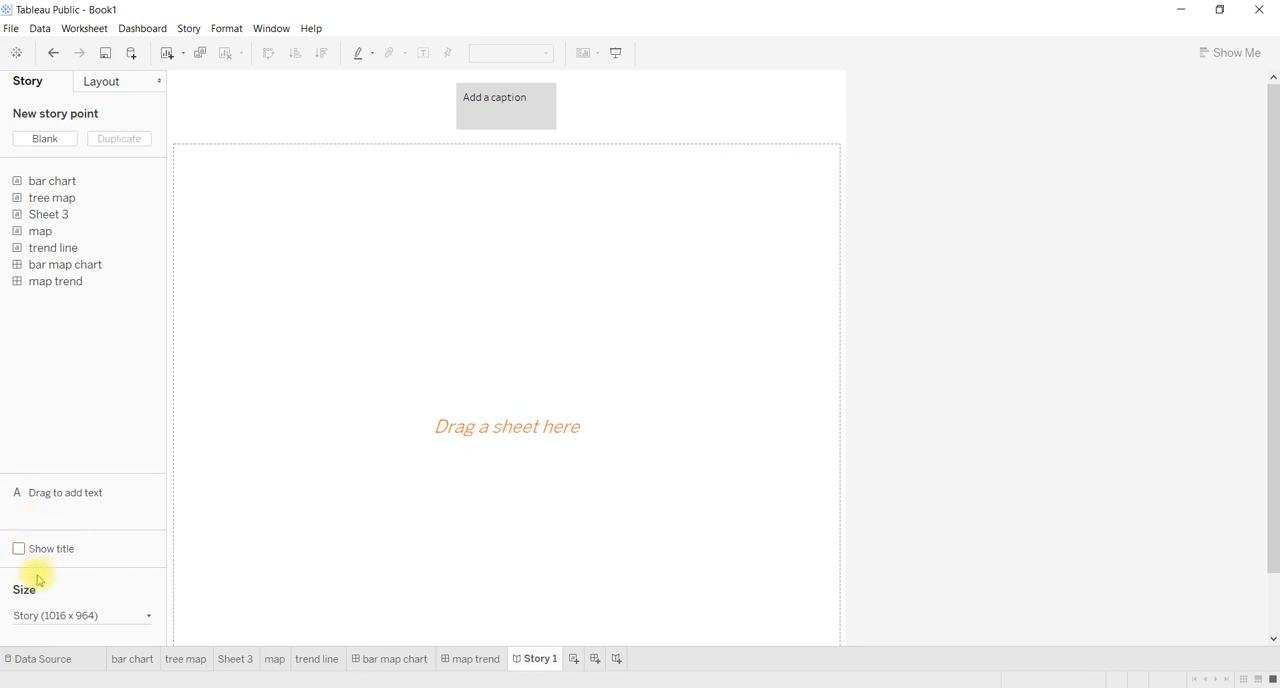
pyautogui.click(19, 549)
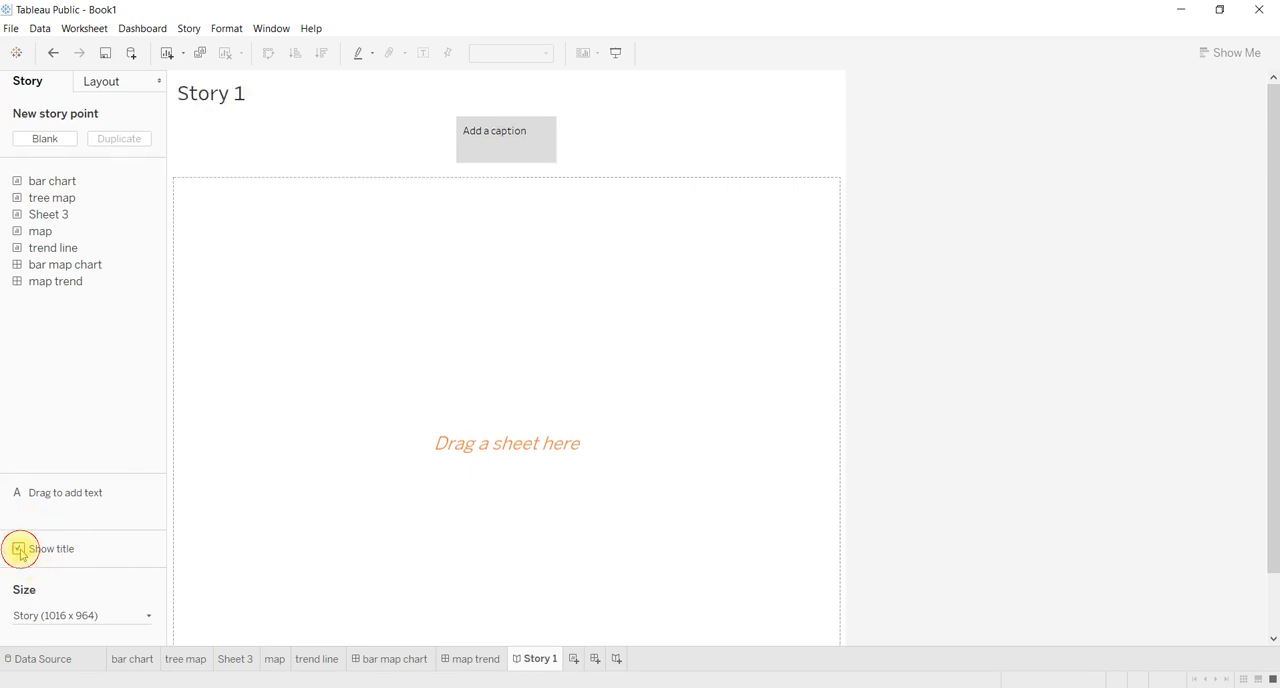
pyautogui.click(19, 549)
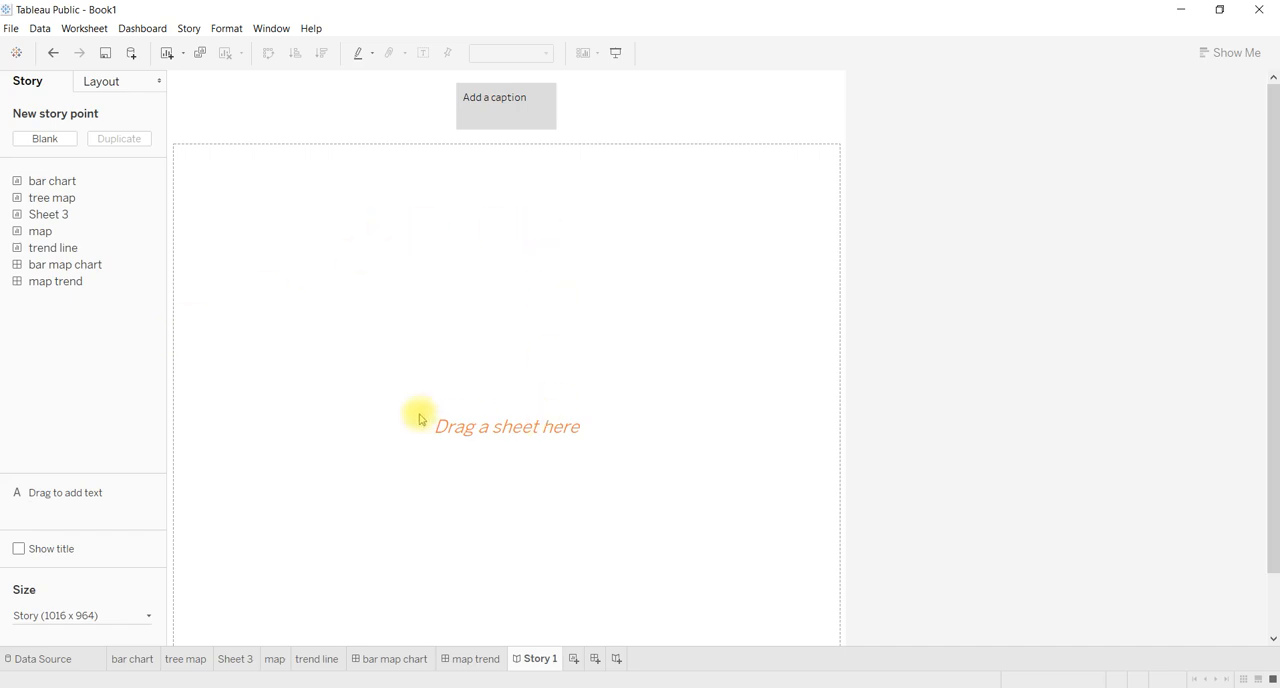
# Place the bar chart worksheet in the first story point.
pyautogui.moveTo(74, 178)
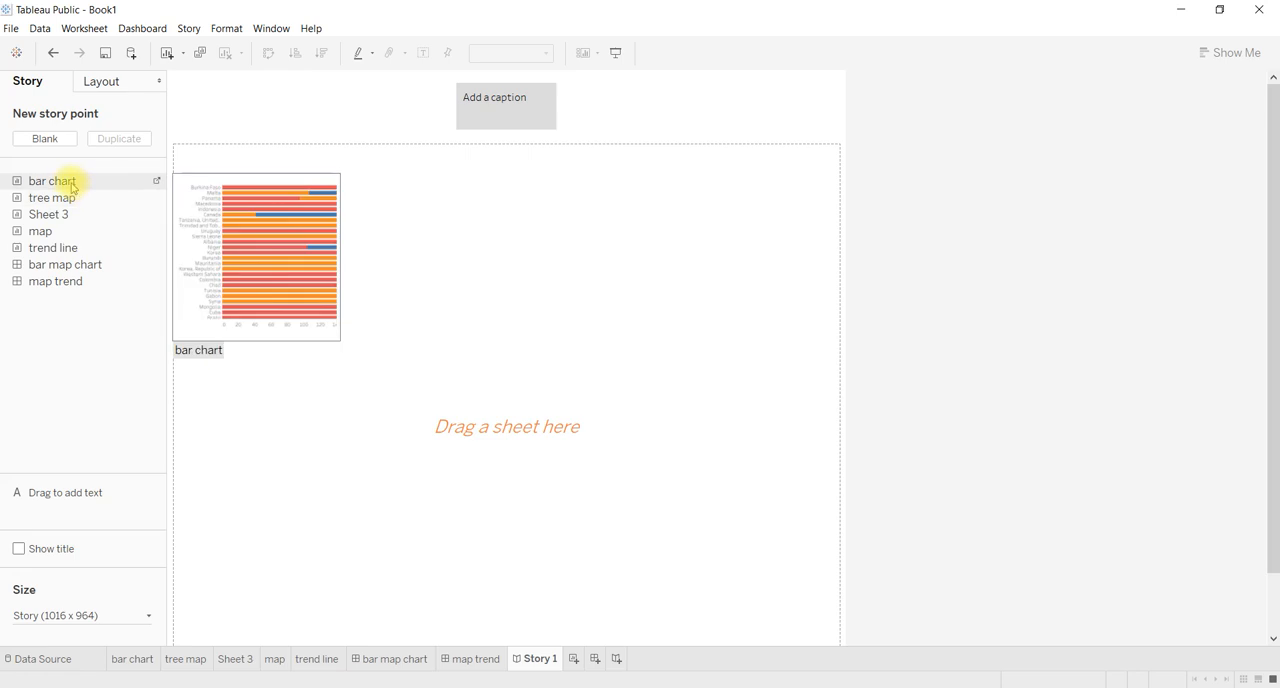
pyautogui.moveTo(72, 186); pyautogui.dragTo(367, 217)
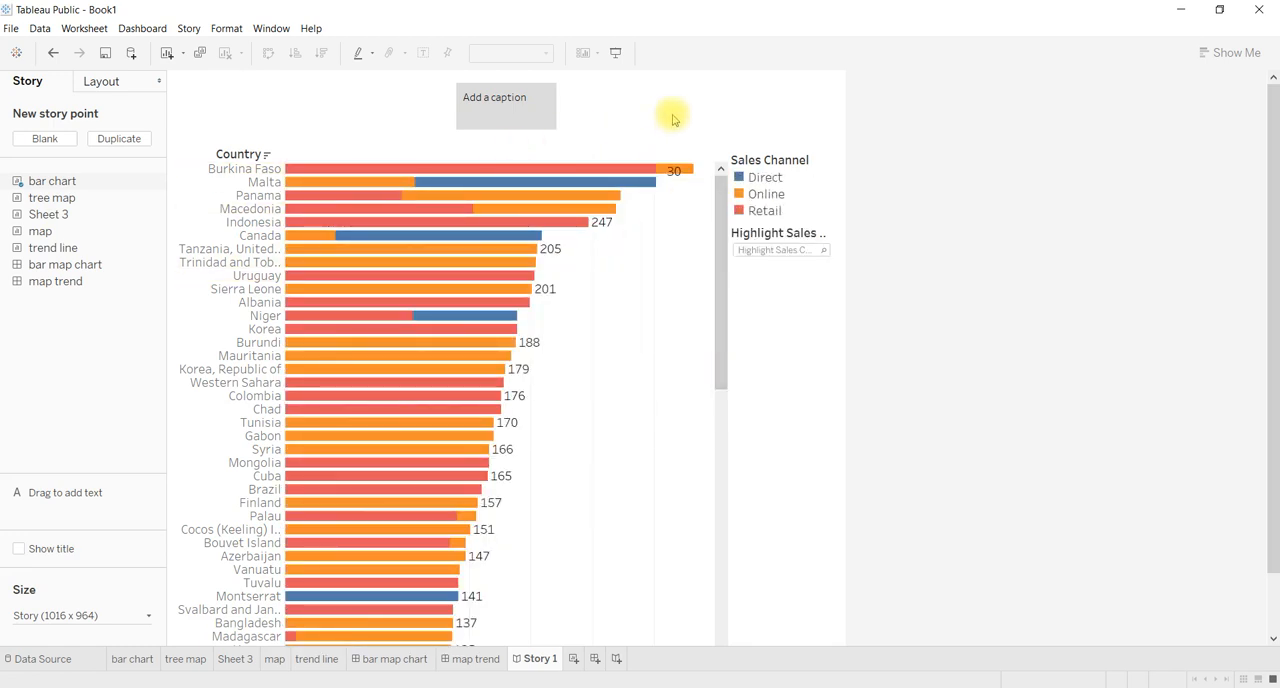
pyautogui.click(310, 208)
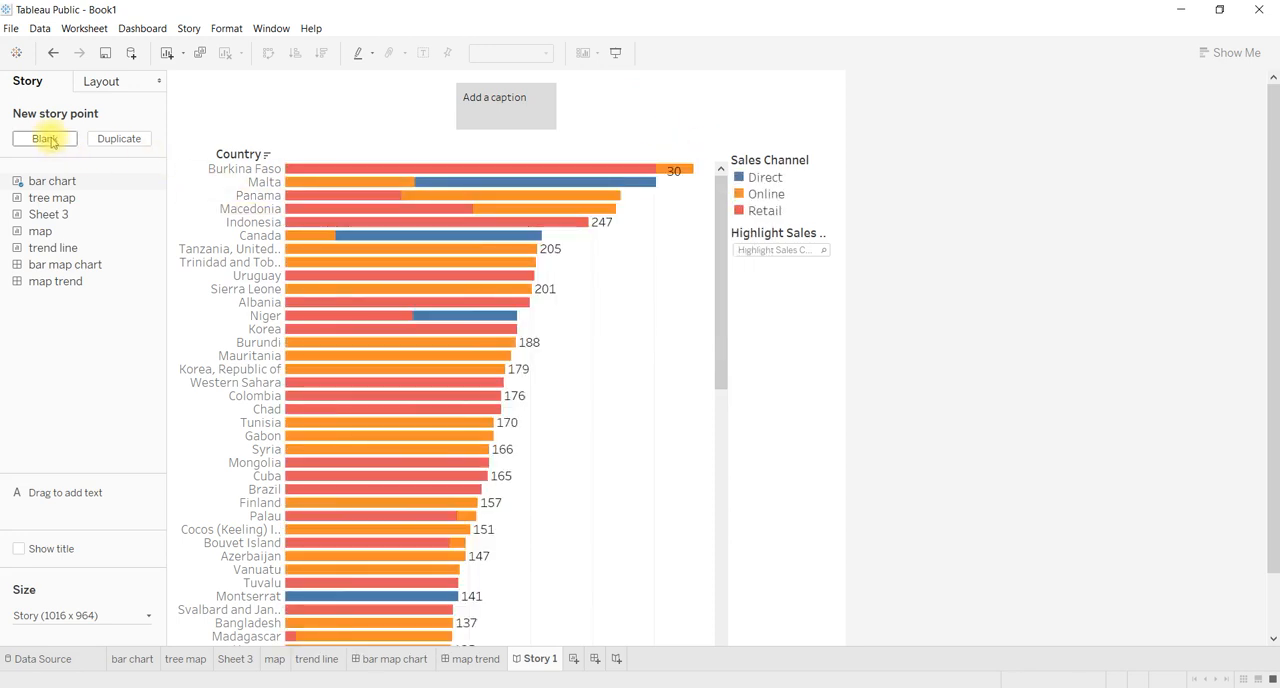
# Add a blank second story point and caption the first one "country wise".
pyautogui.click(45, 139)
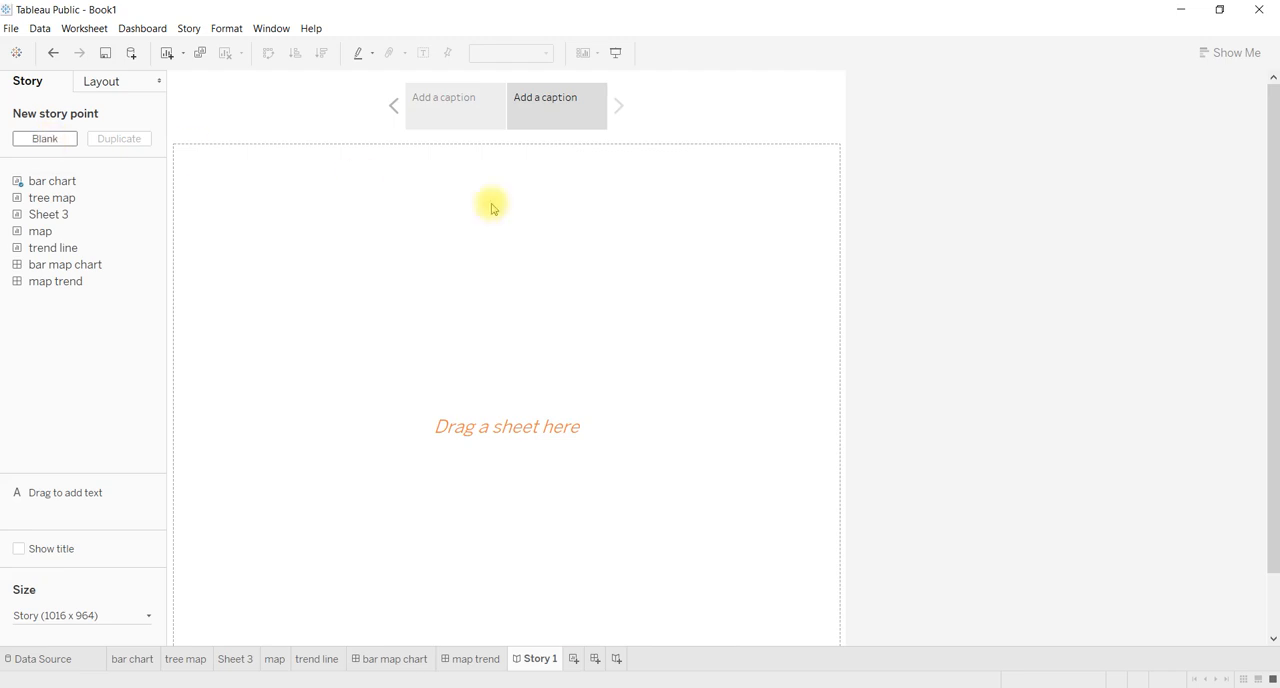
pyautogui.click(438, 103)
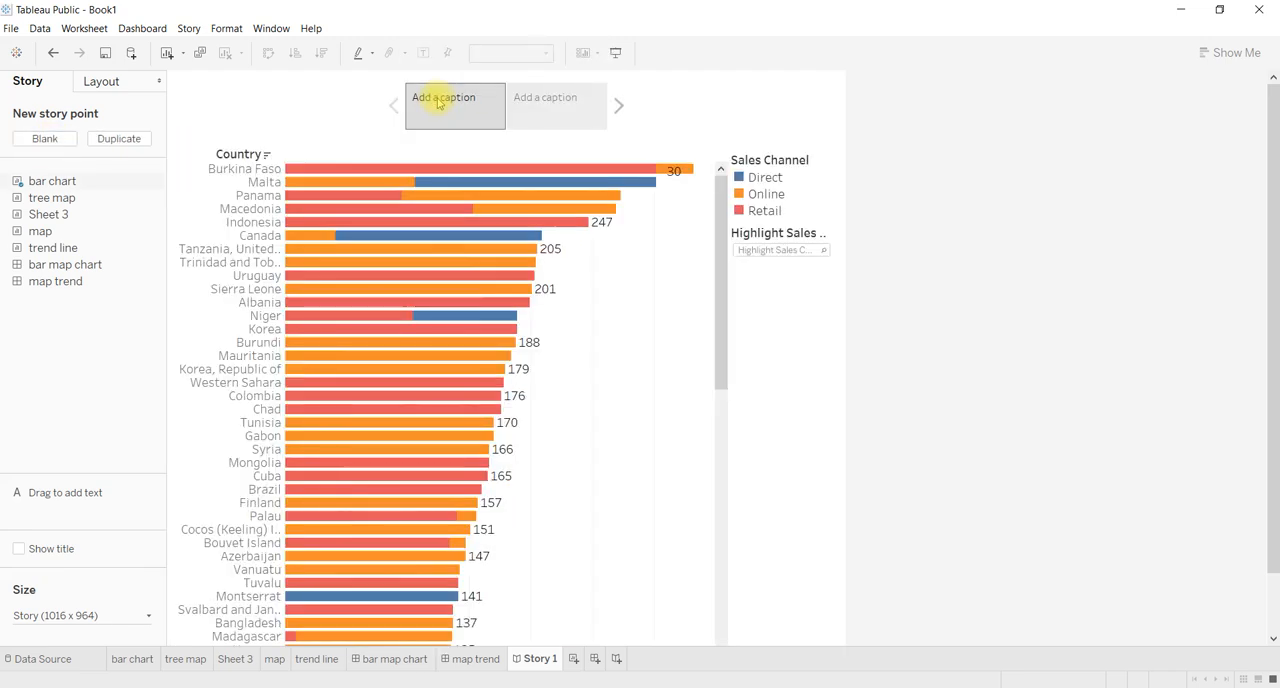
pyautogui.moveTo(445, 102)
pyautogui.doubleClick(450, 103)
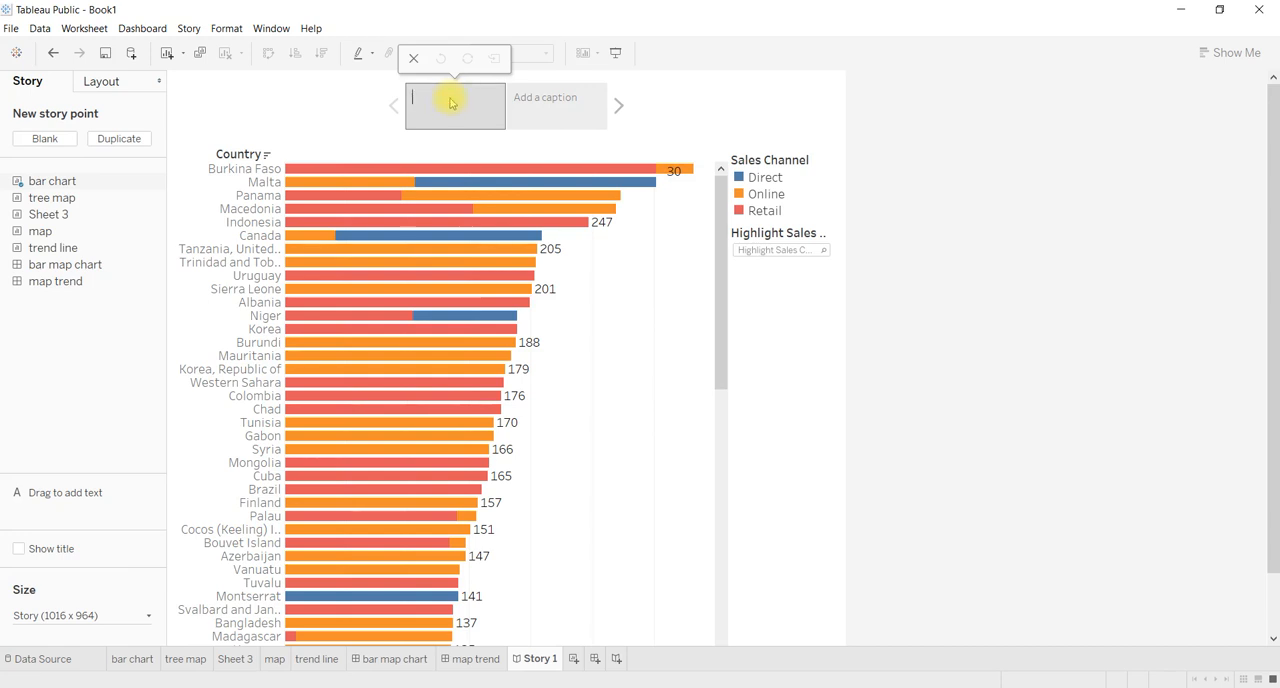
pyautogui.write('country ')
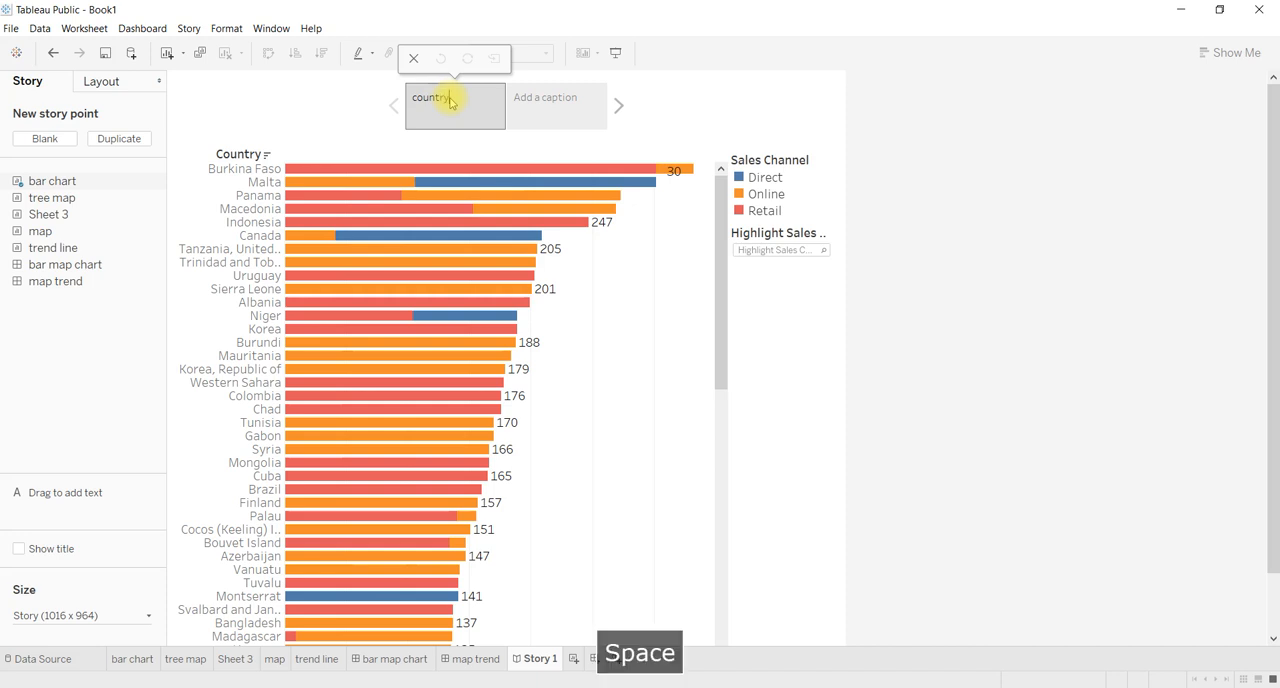
pyautogui.write('wise')
# Caption the second story point "details" and place the bar map chart dashboard in it.
pyautogui.click(565, 105)
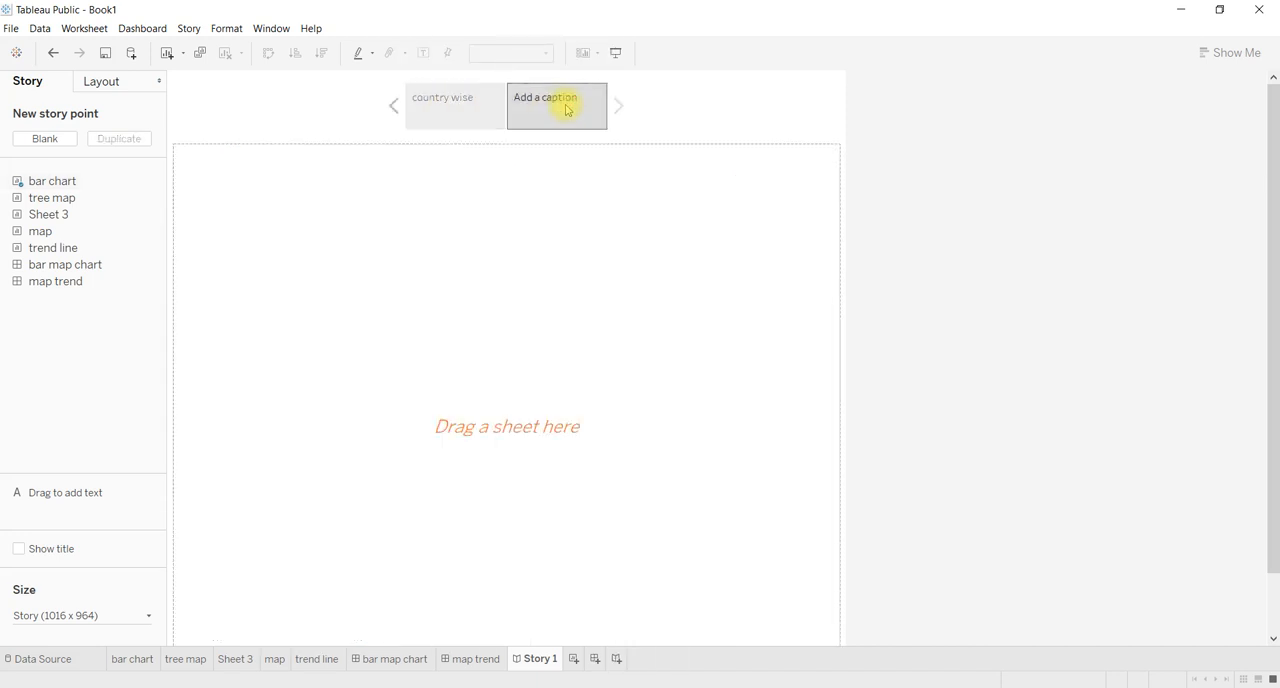
pyautogui.click(567, 108)
pyautogui.write('details')
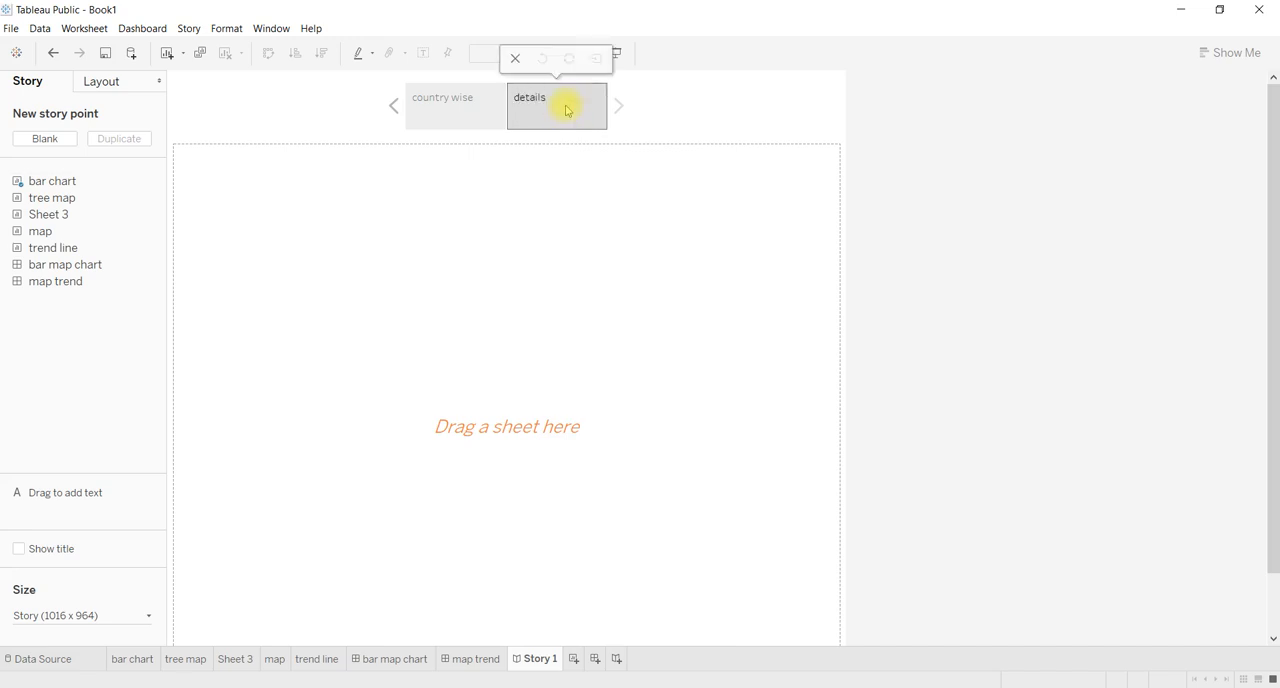
pyautogui.click(557, 183)
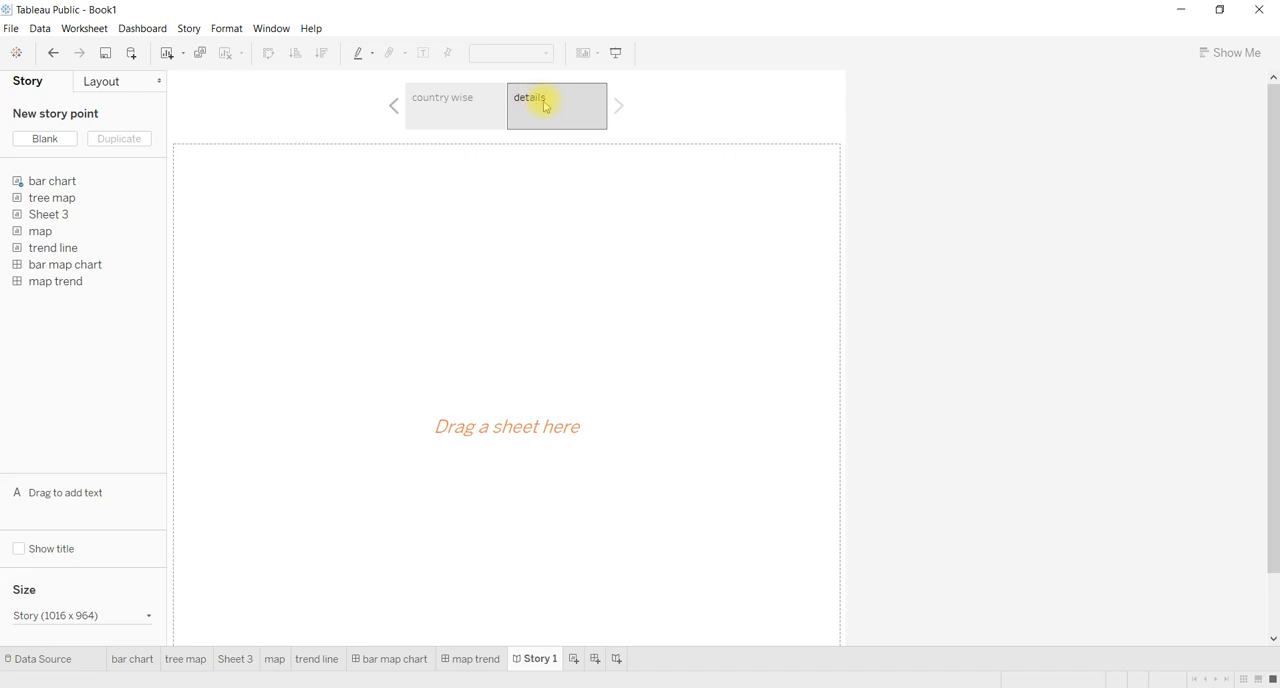
pyautogui.moveTo(114, 266)
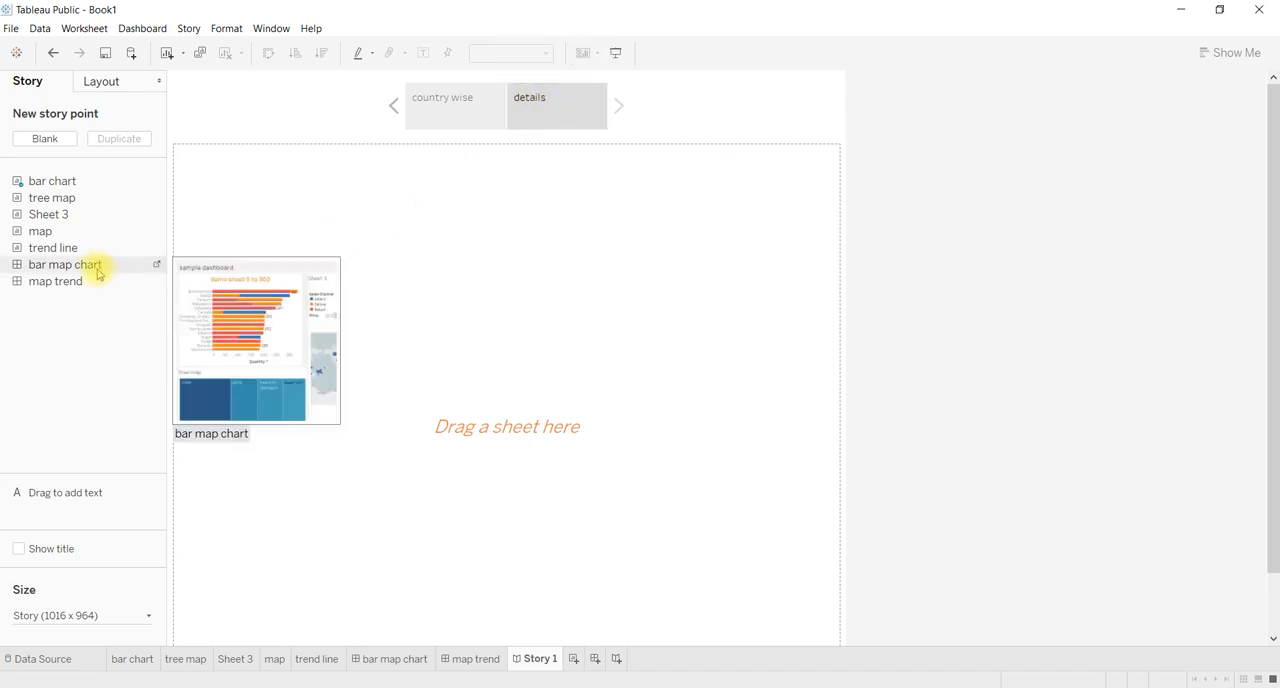
pyautogui.moveTo(94, 263); pyautogui.dragTo(404, 215)
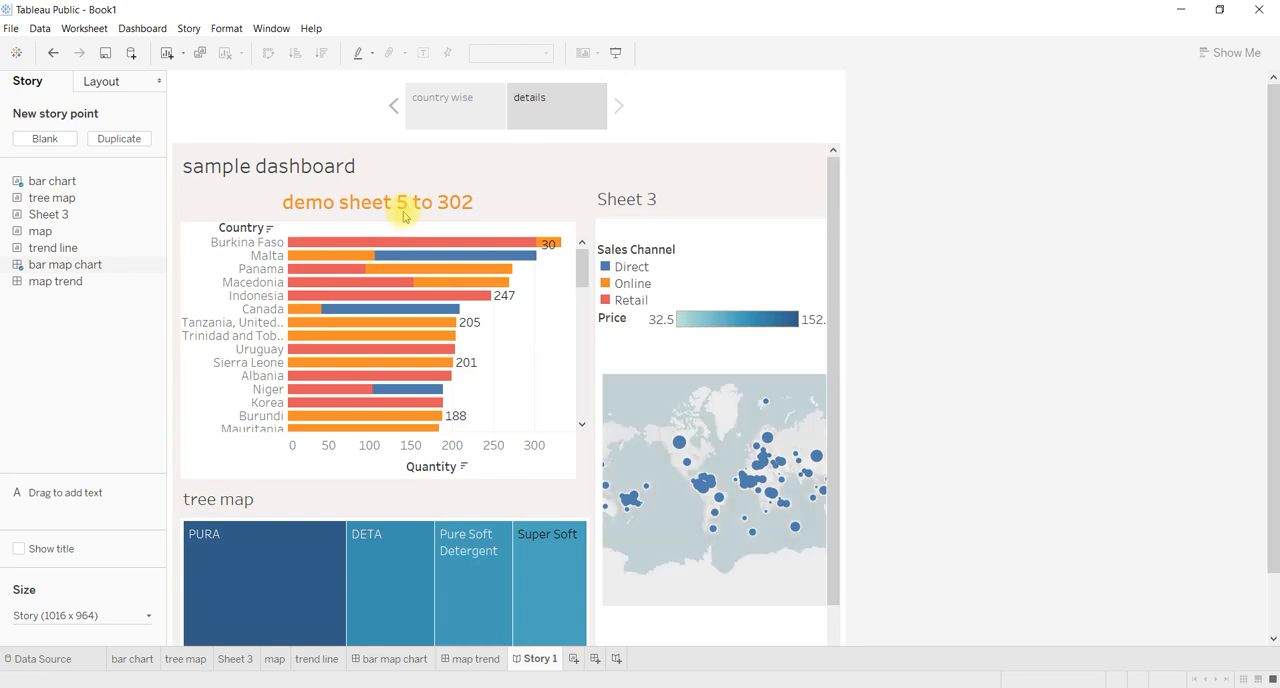
# Add a third story point containing the map trend dashboard and caption it "trend".
pyautogui.moveTo(548, 110)
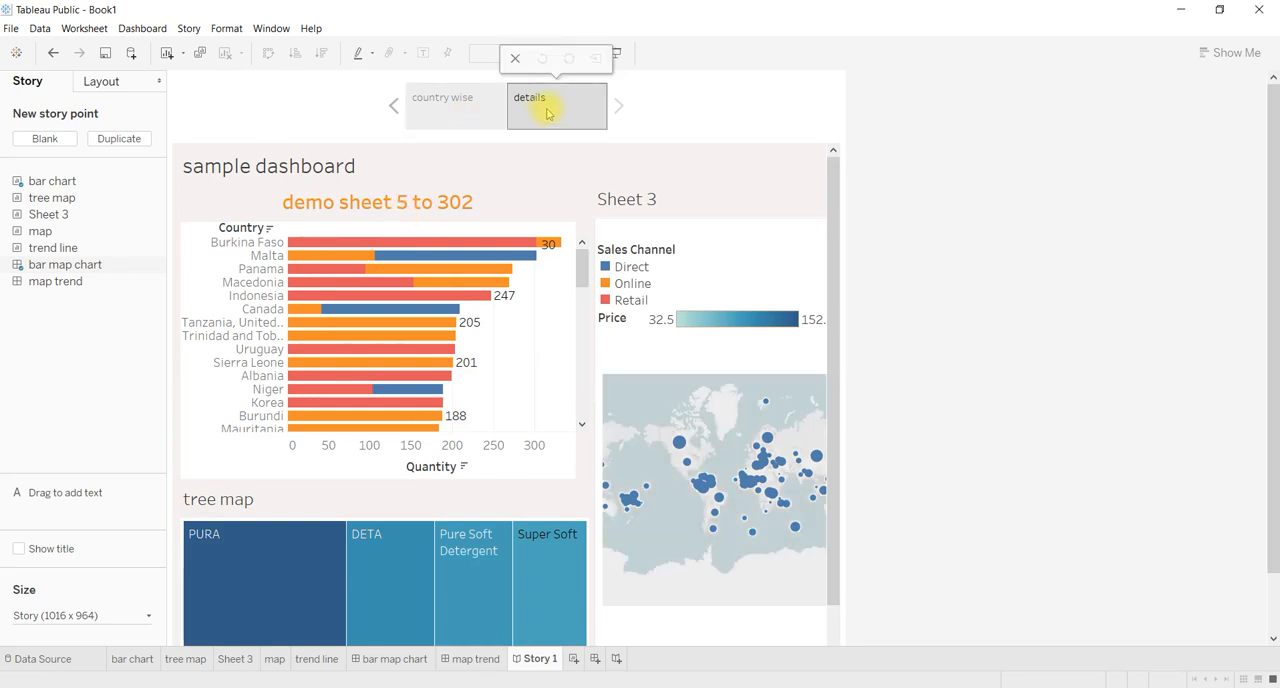
pyautogui.click(60, 141)
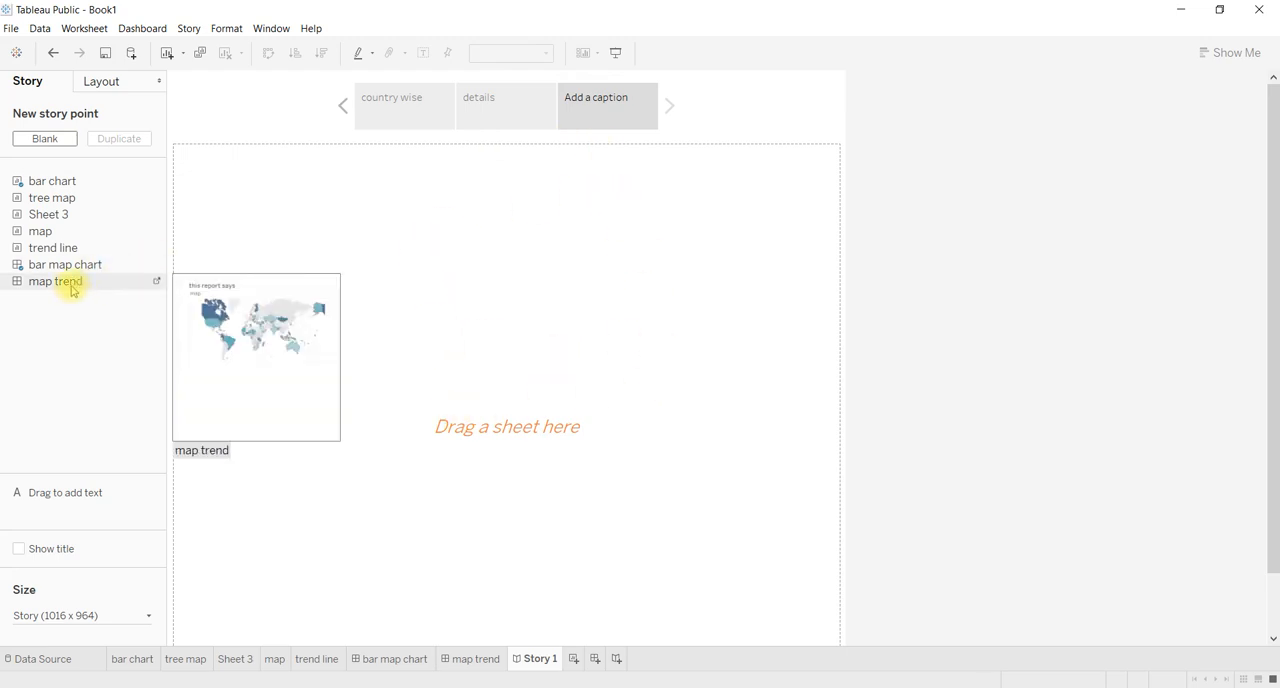
pyautogui.moveTo(74, 283); pyautogui.dragTo(318, 263)
pyautogui.click(603, 100)
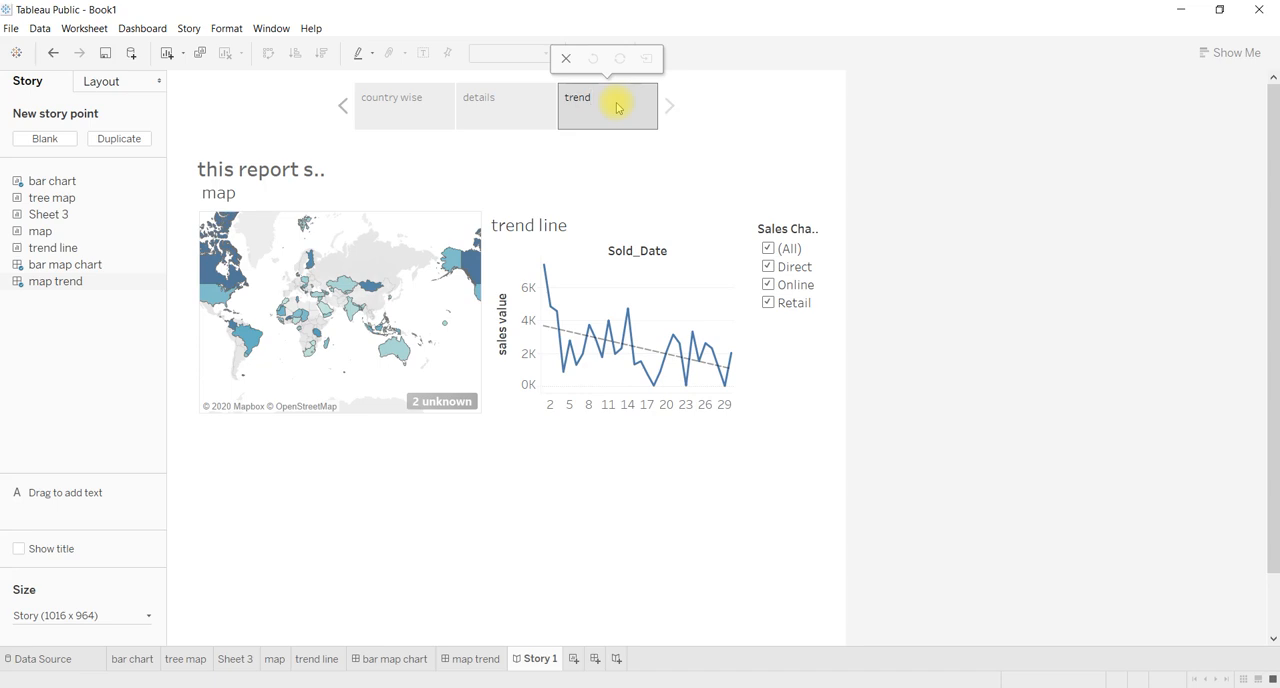
pyautogui.click(715, 147)
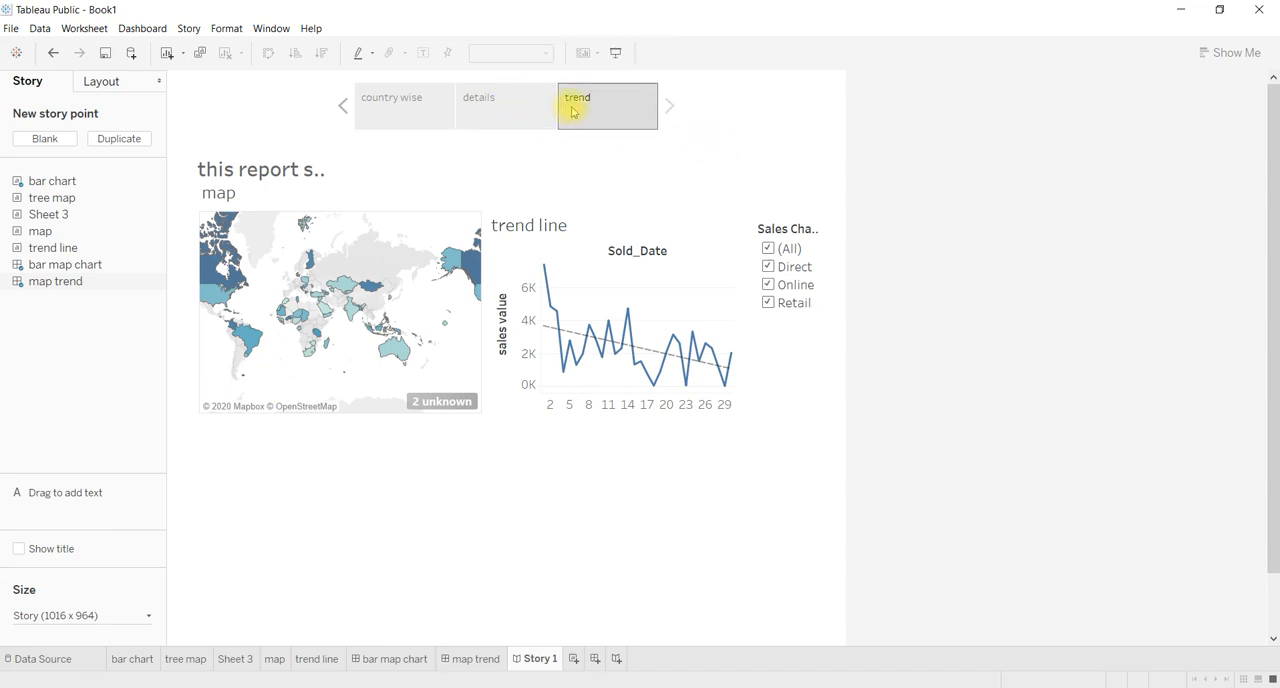
pyautogui.click(586, 106)
pyautogui.doubleClick(586, 106)
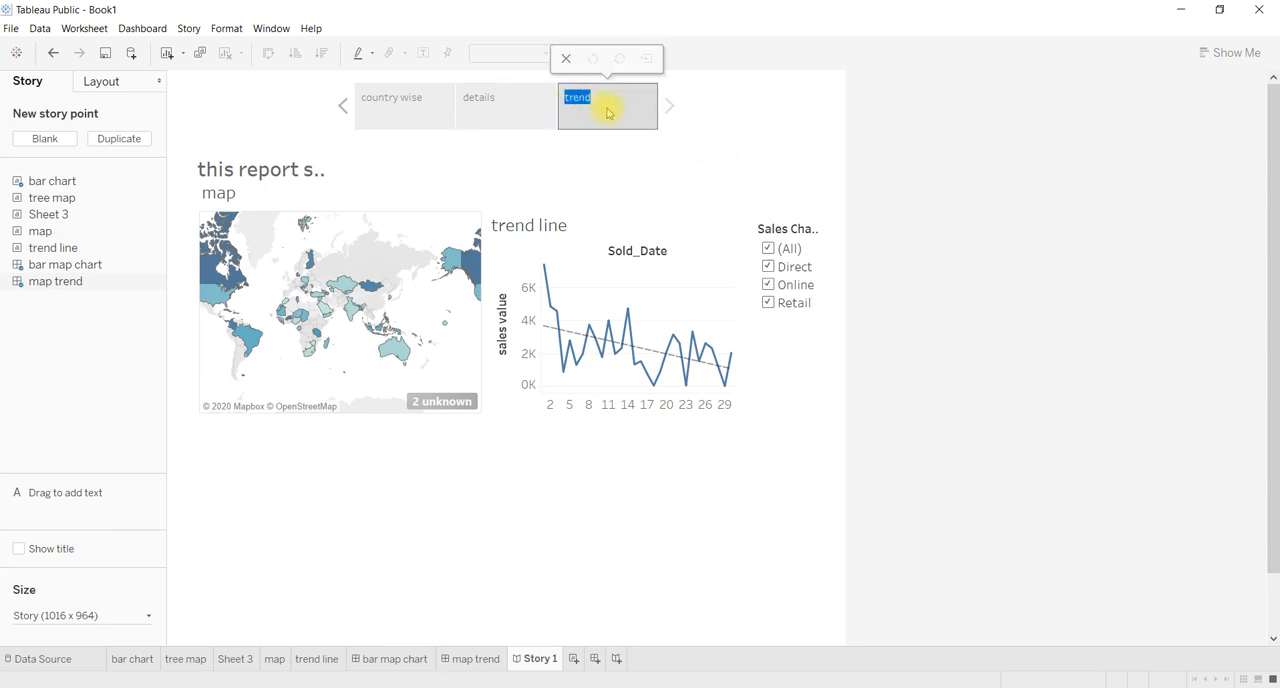
pyautogui.click(682, 145)
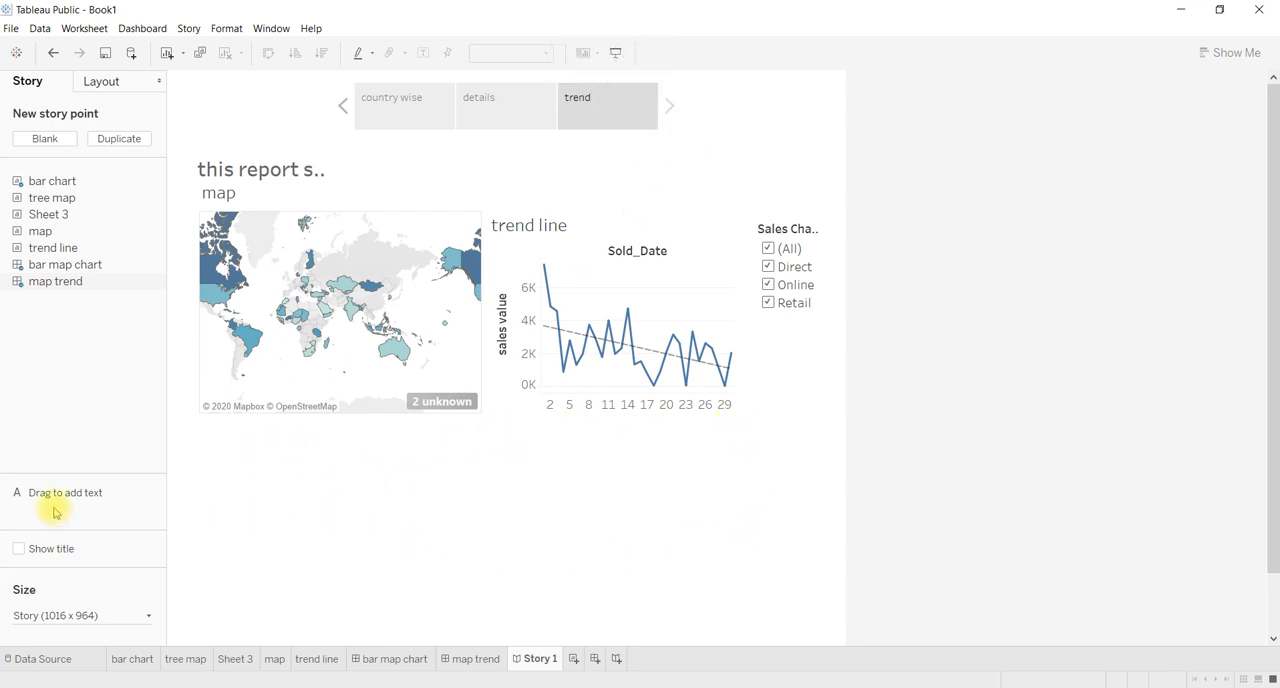
# Add a left-aligned text box reading "gdhsaf fgsygfsd fjdsgjfgsddbfhjdsd djgfd fdhf" below the map in the trend story point.
pyautogui.moveTo(53, 499); pyautogui.dragTo(213, 432)
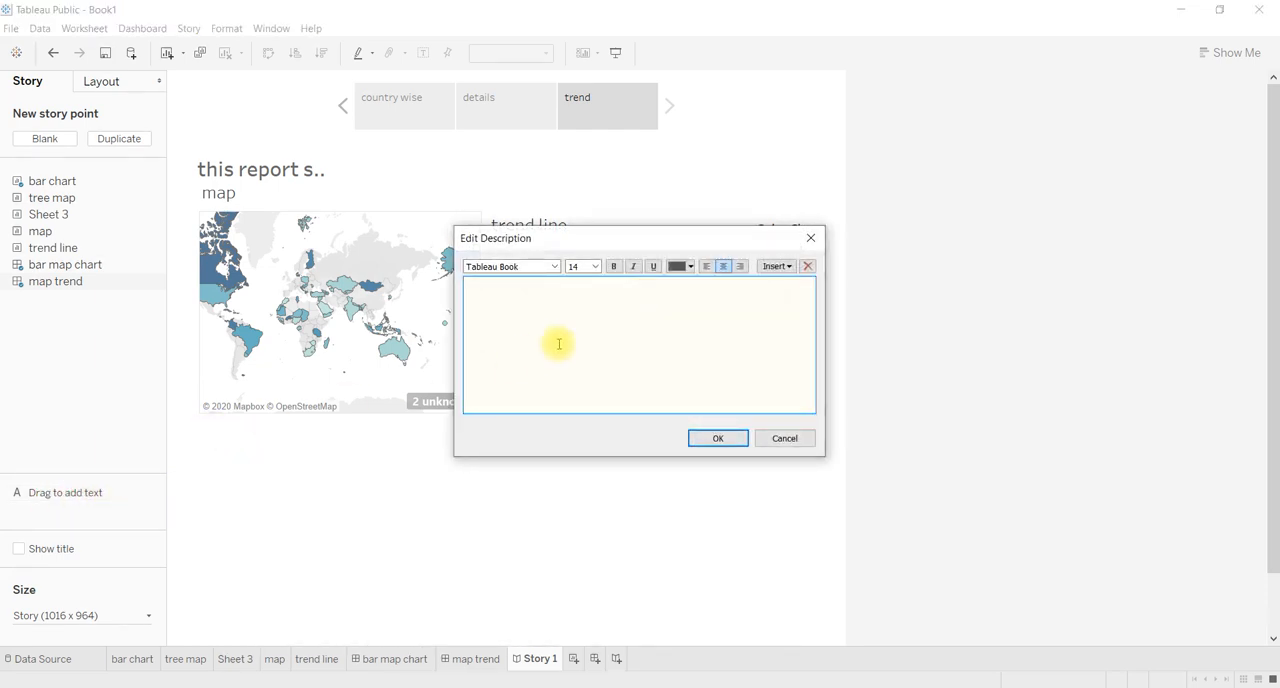
pyautogui.write('gdhsaf fgsygfsd fjdsgjfgsddbfhjdsd')
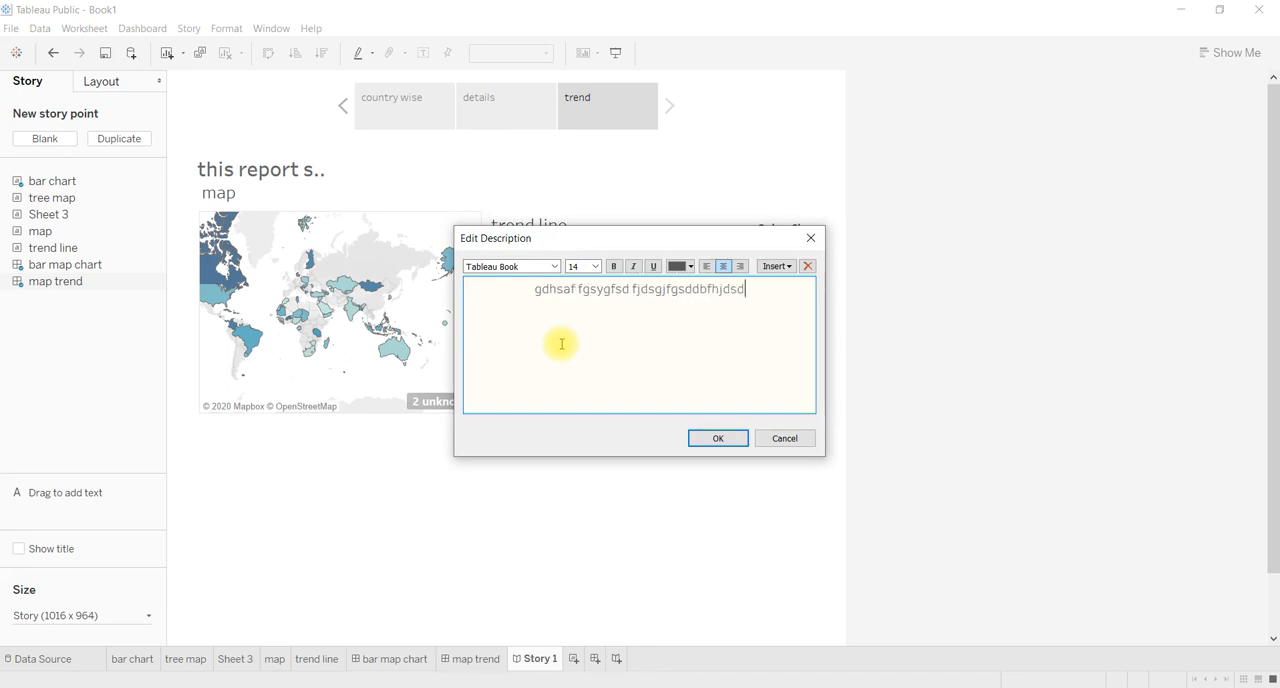
pyautogui.write(' djgfd ')
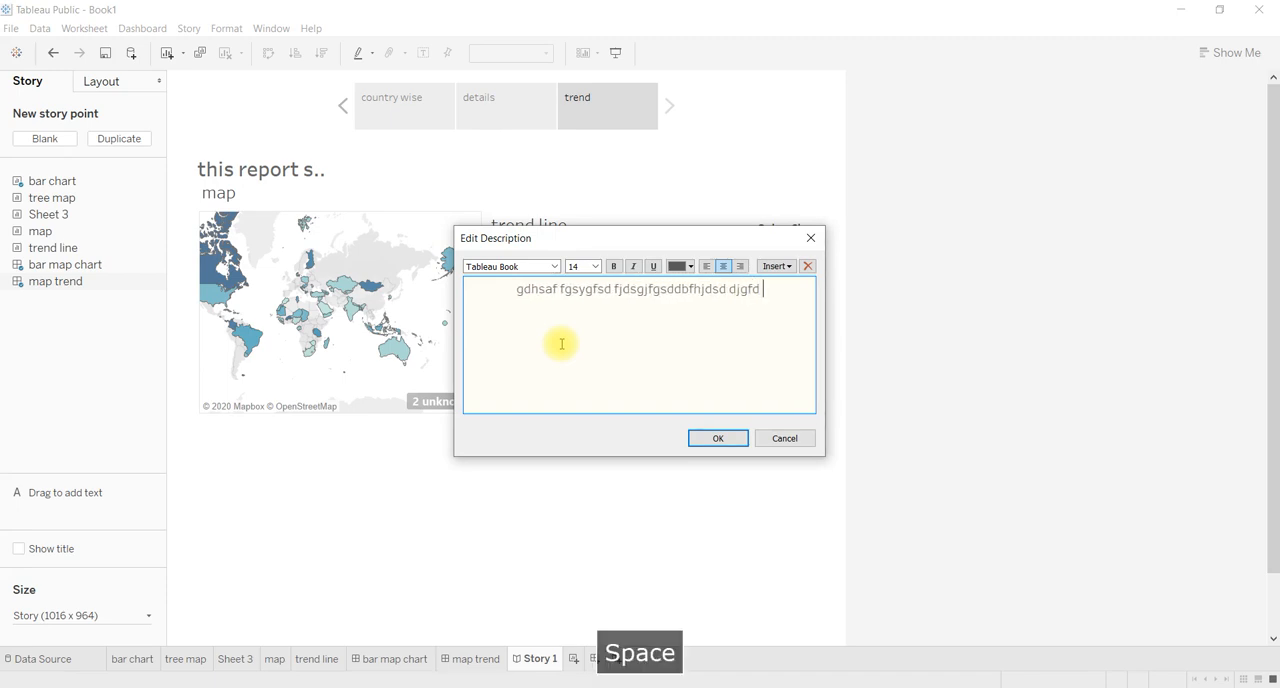
pyautogui.write('fdhf')
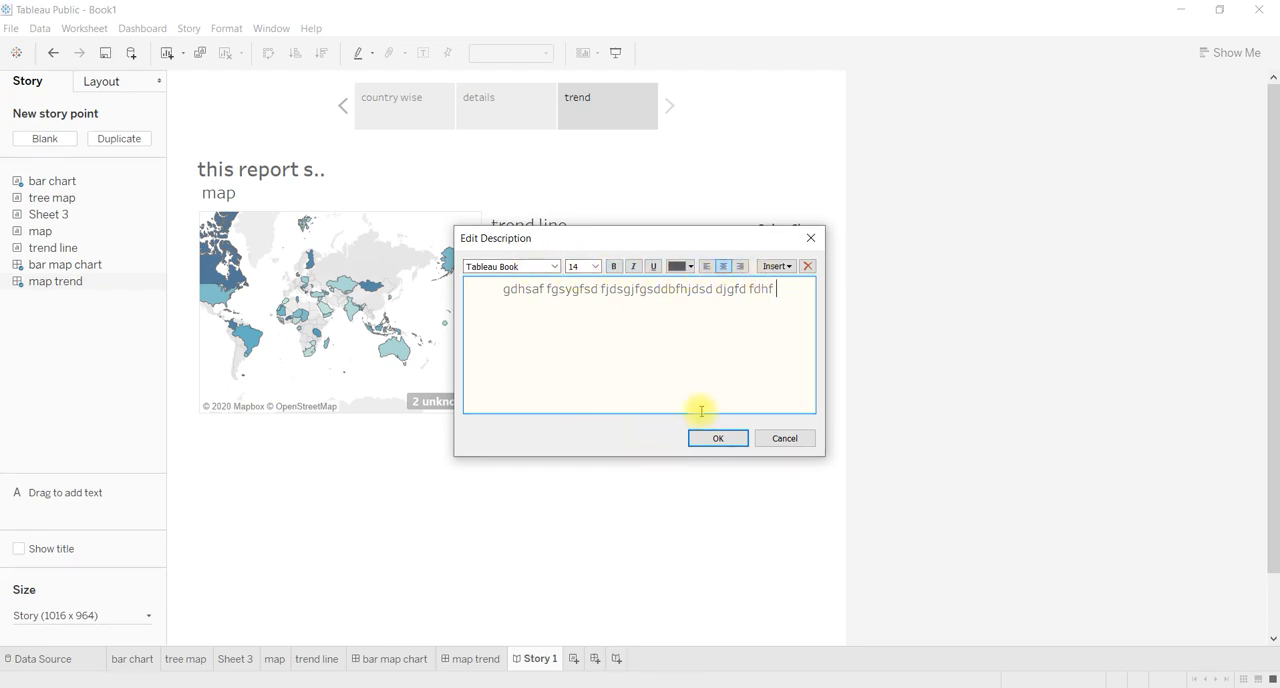
pyautogui.click(705, 267)
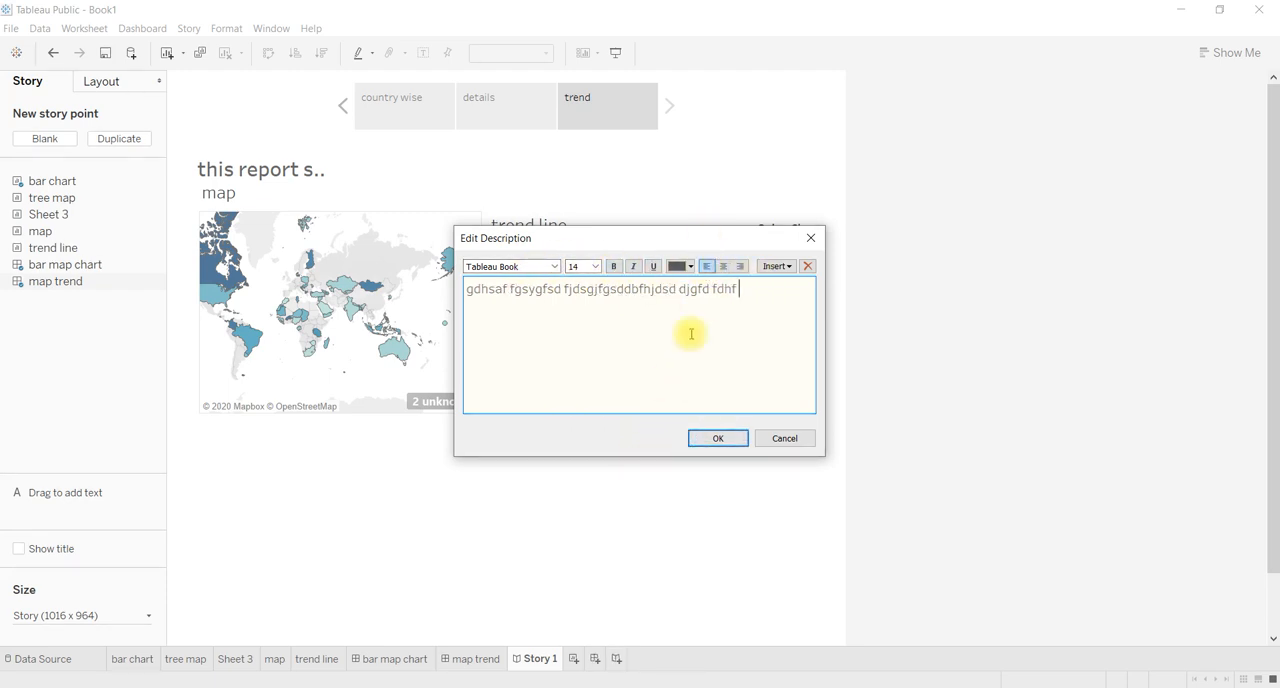
pyautogui.click(716, 440)
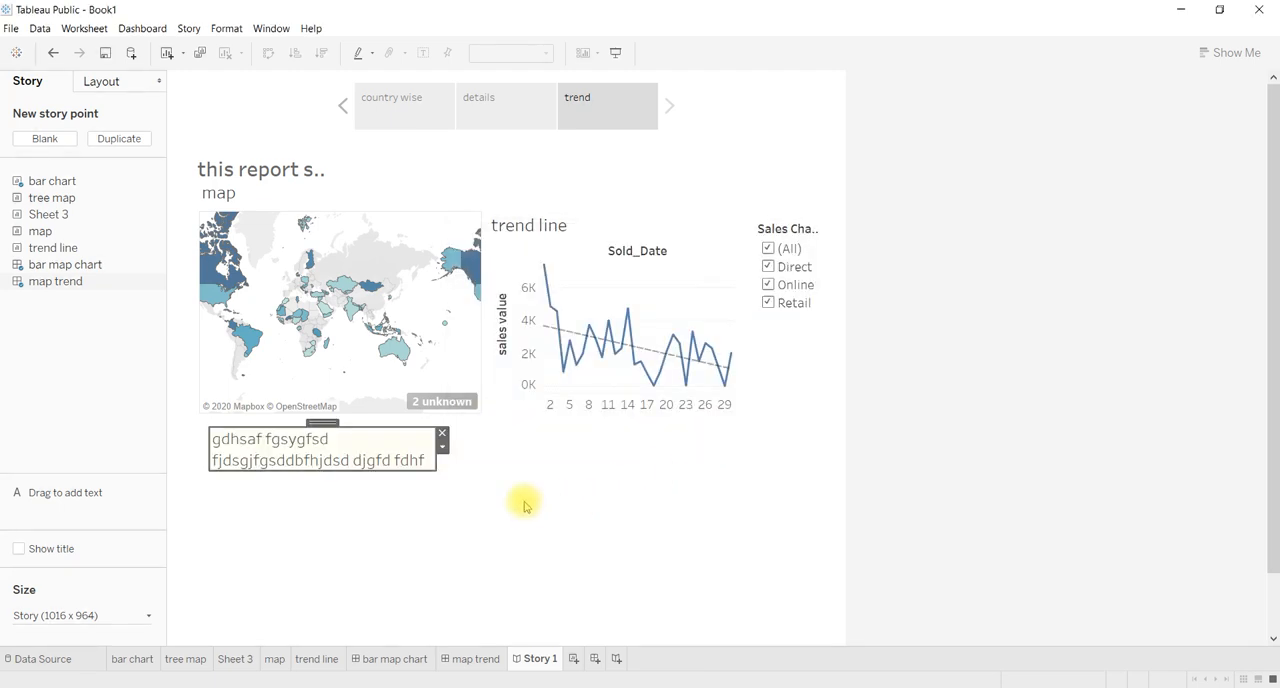
# Resize the description text box into a wide, shallow strip spanning below both the map and the trend line chart.
pyautogui.moveTo(431, 471); pyautogui.dragTo(490, 565)
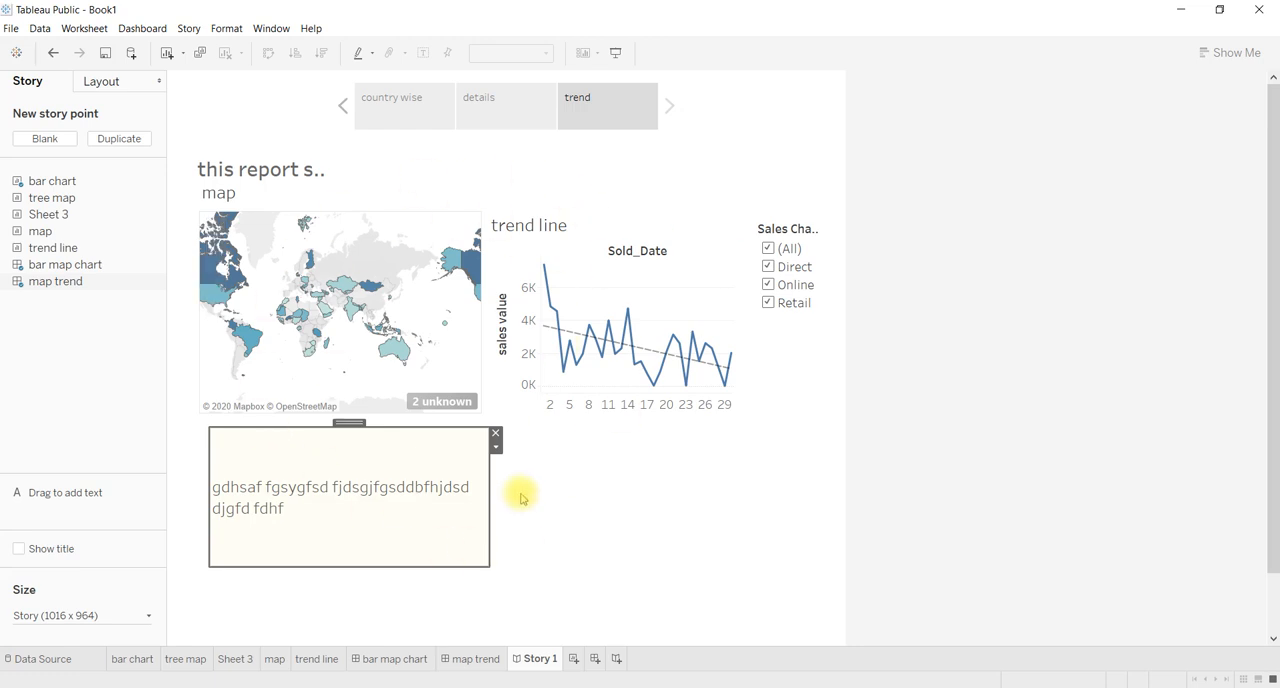
pyautogui.moveTo(487, 489); pyautogui.dragTo(766, 450)
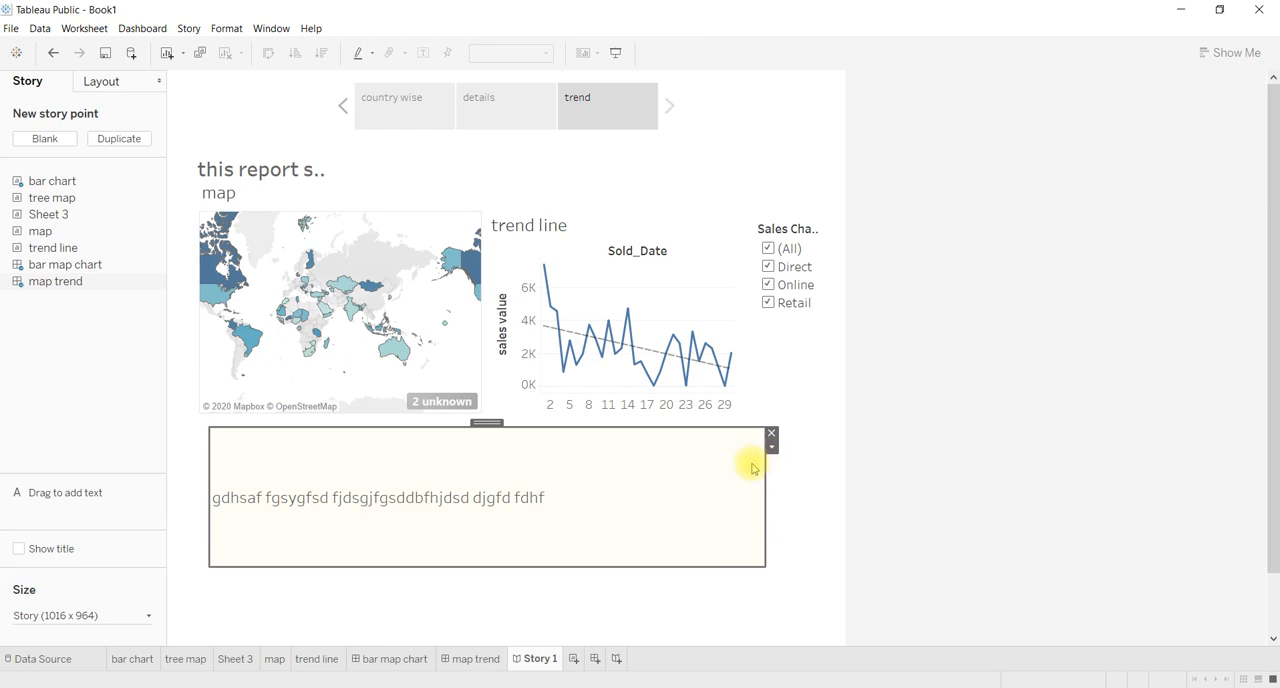
pyautogui.moveTo(766, 562); pyautogui.dragTo(770, 489)
pyautogui.click(591, 535)
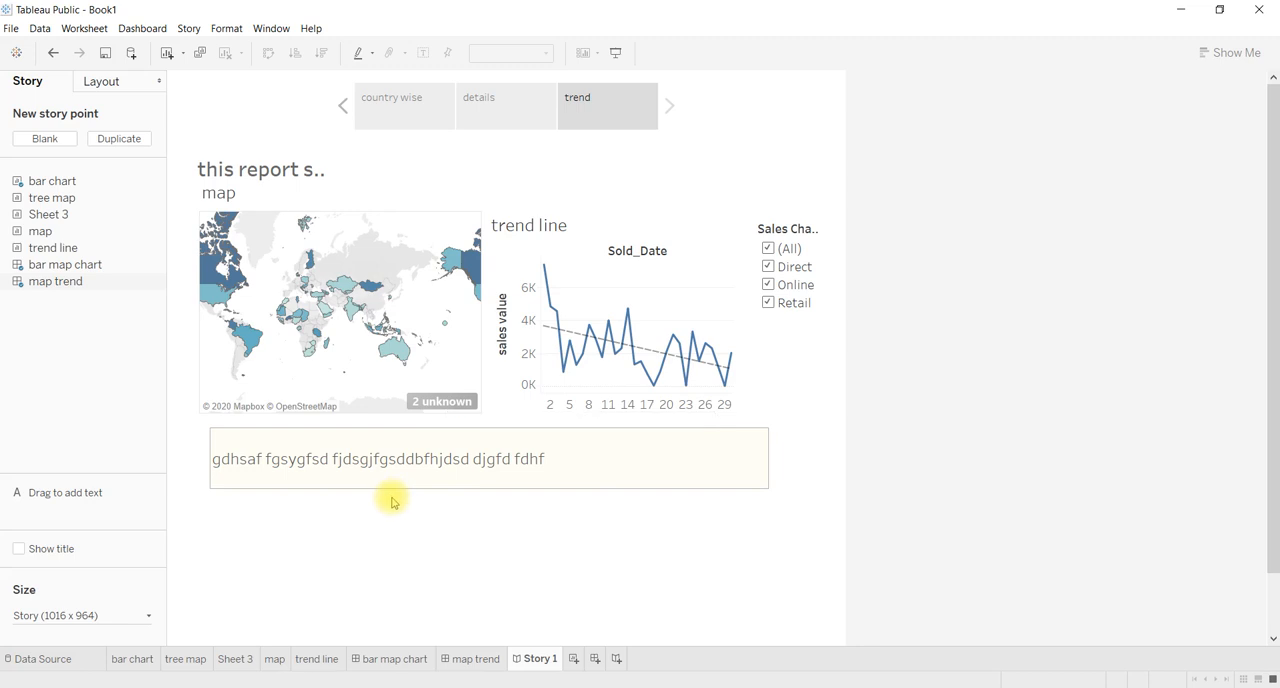
# Review the country wise, details and trend story points in turn, finishing on trend.
pyautogui.click(413, 120)
pyautogui.click(503, 101)
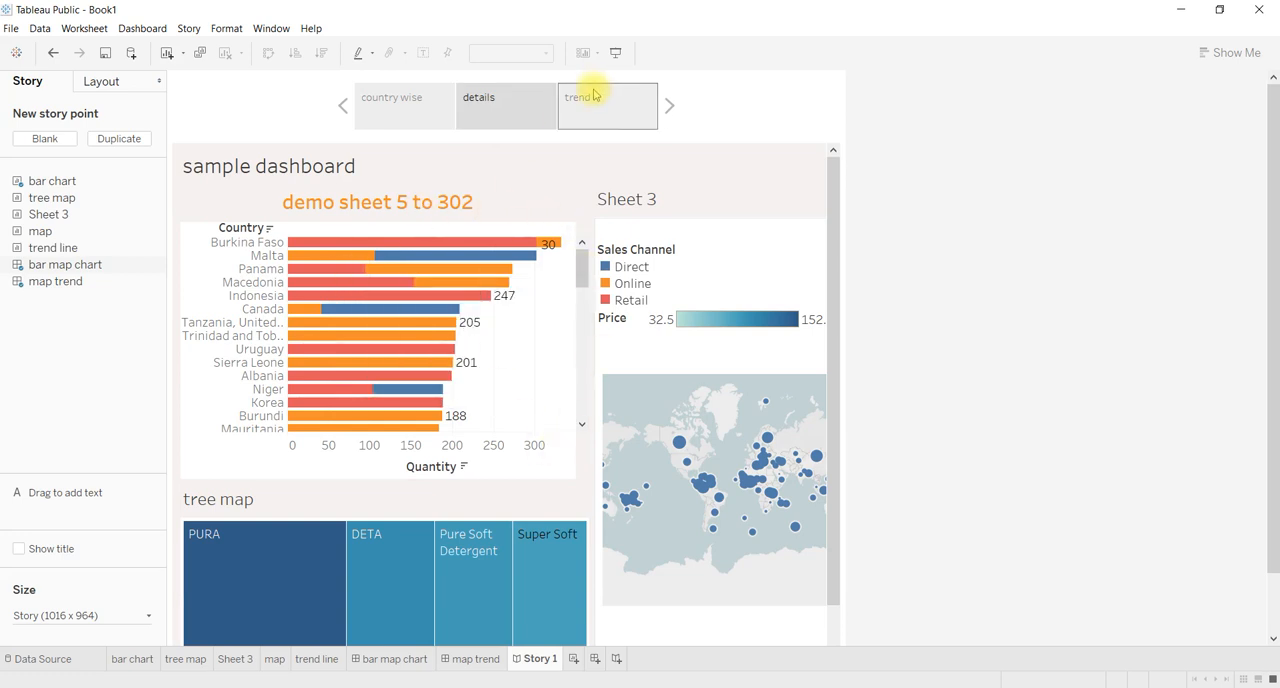
pyautogui.click(603, 123)
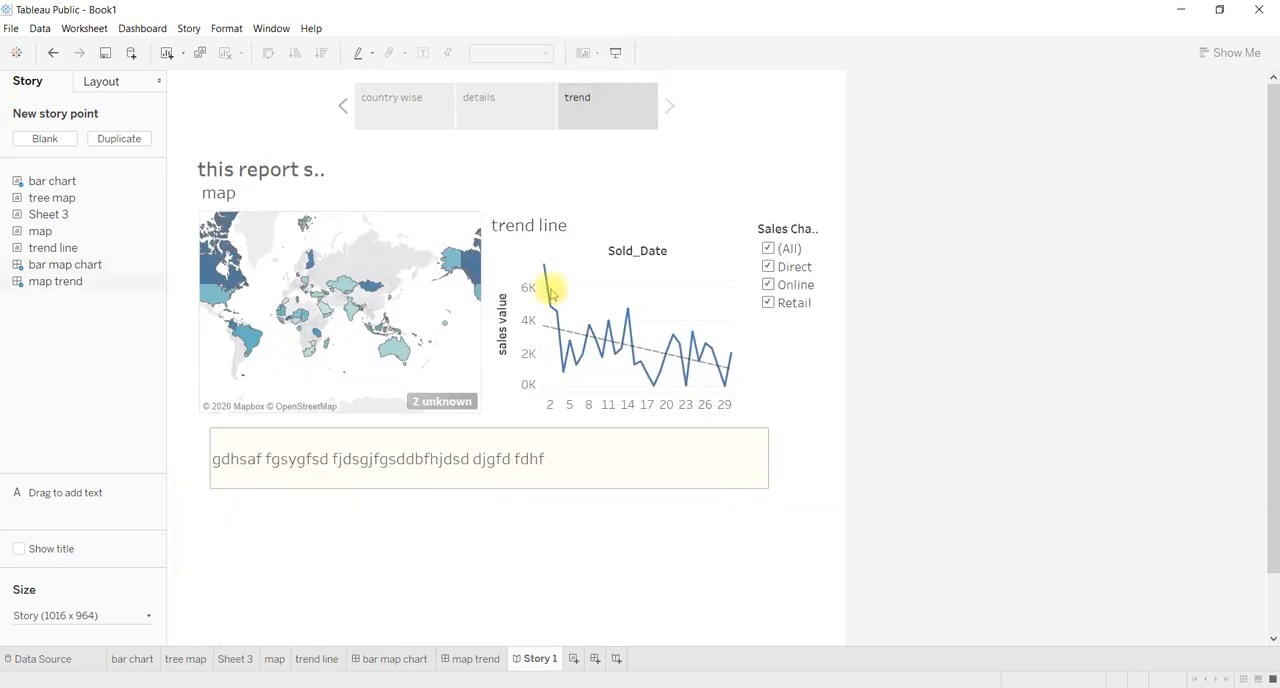
pyautogui.click(436, 112)
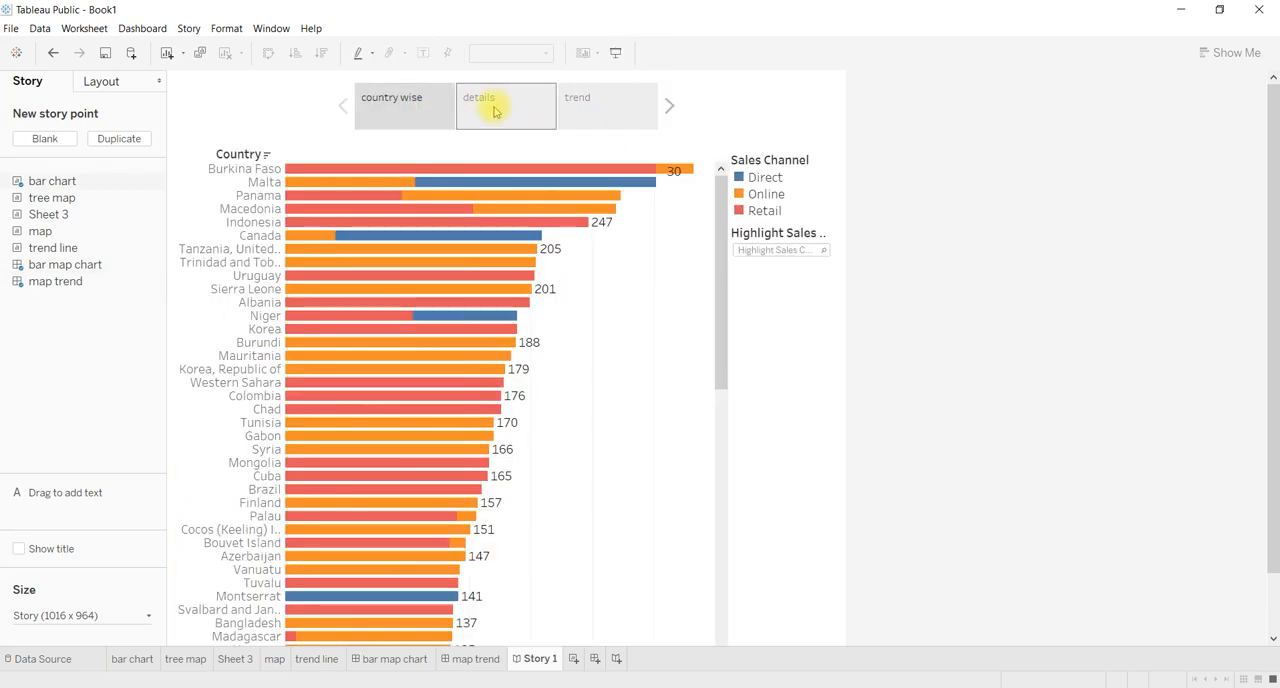
pyautogui.click(494, 108)
pyautogui.click(578, 101)
pyautogui.click(514, 102)
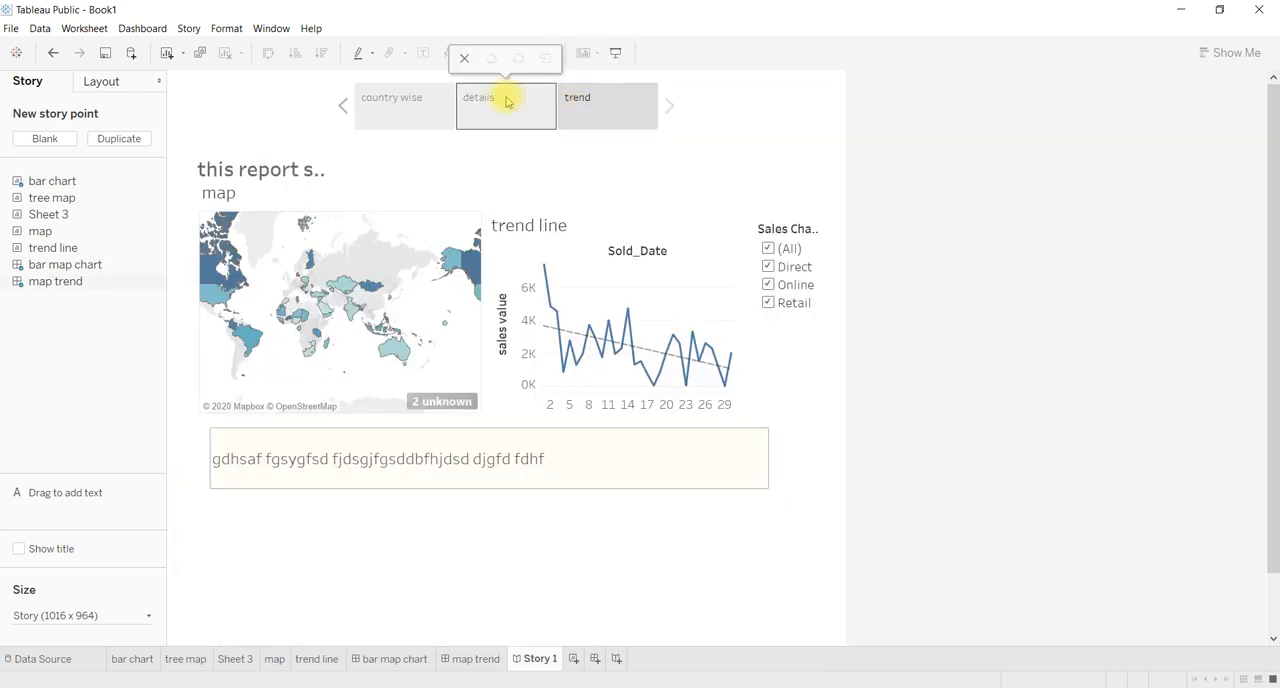
pyautogui.click(440, 112)
pyautogui.click(502, 108)
pyautogui.click(572, 116)
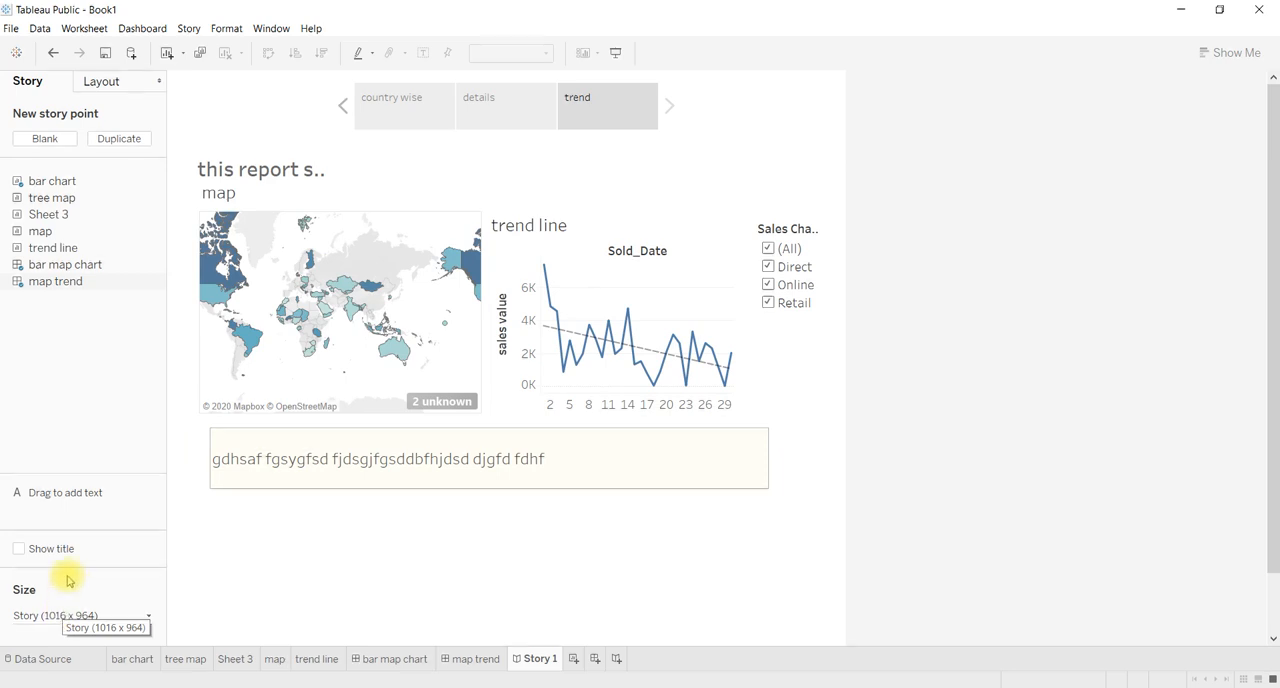
# Show the story title with the text "demo", and toggle its display off and back on.
pyautogui.click(19, 550)
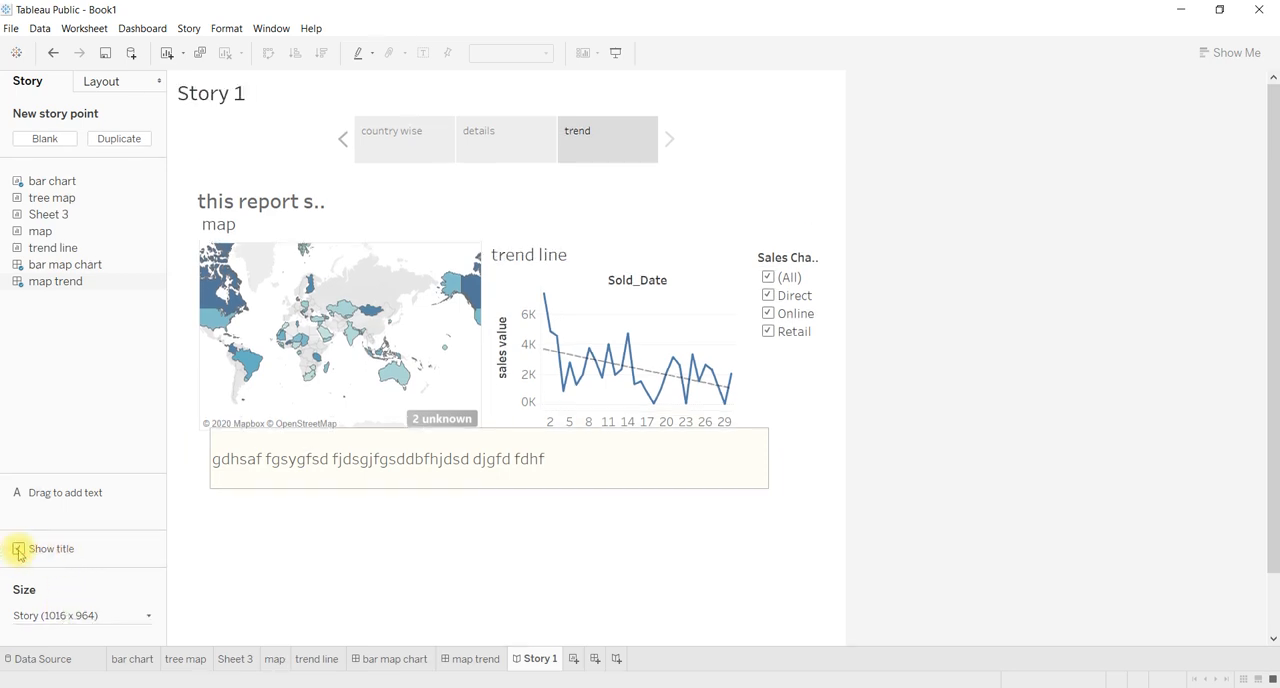
pyautogui.doubleClick(244, 97)
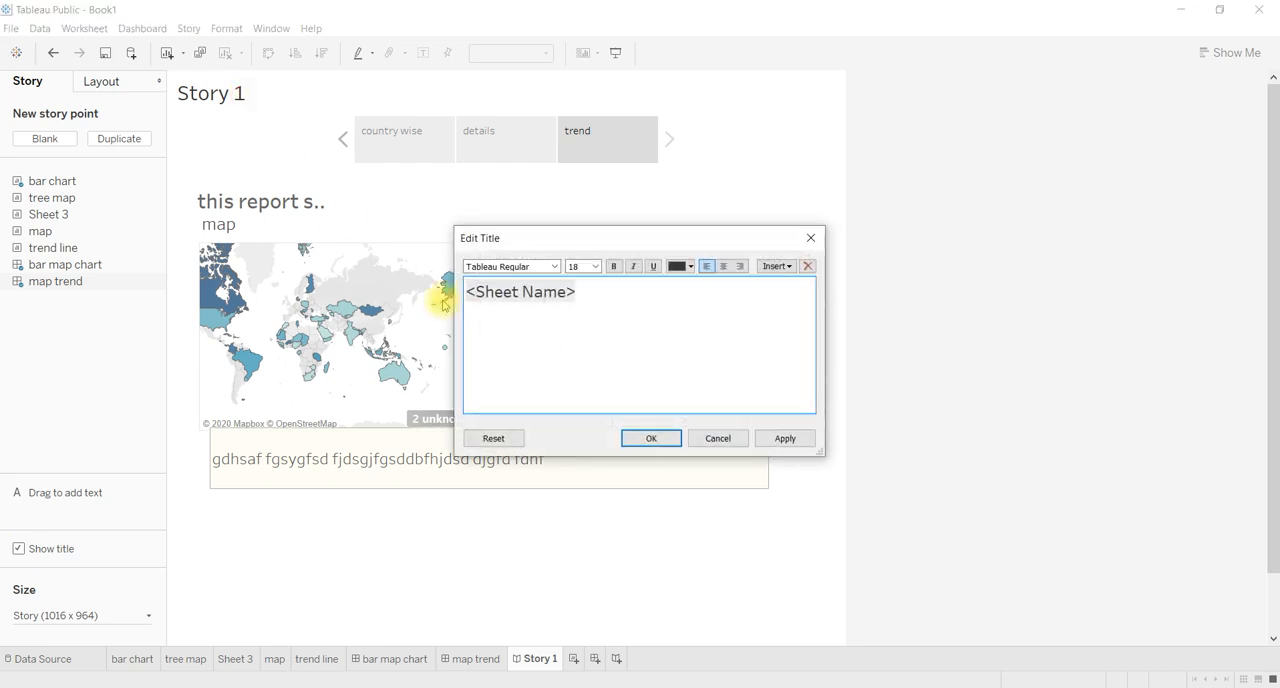
pyautogui.tripleClick(590, 300)
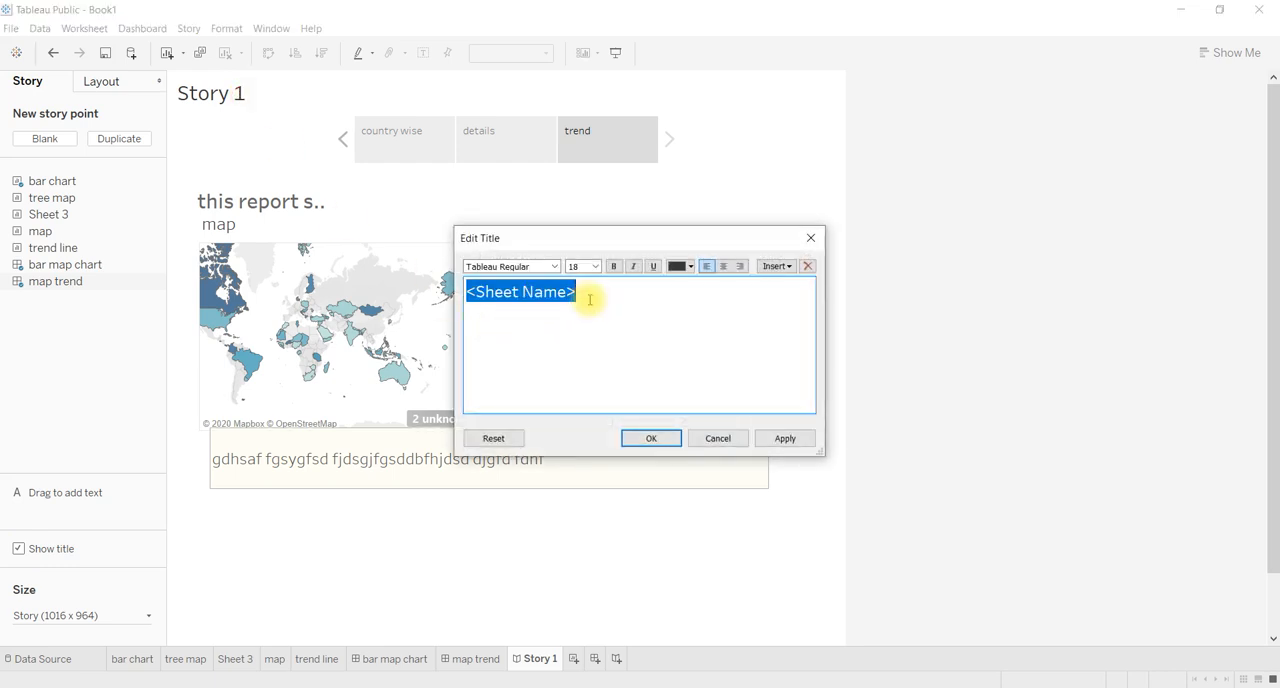
pyautogui.write('demo')
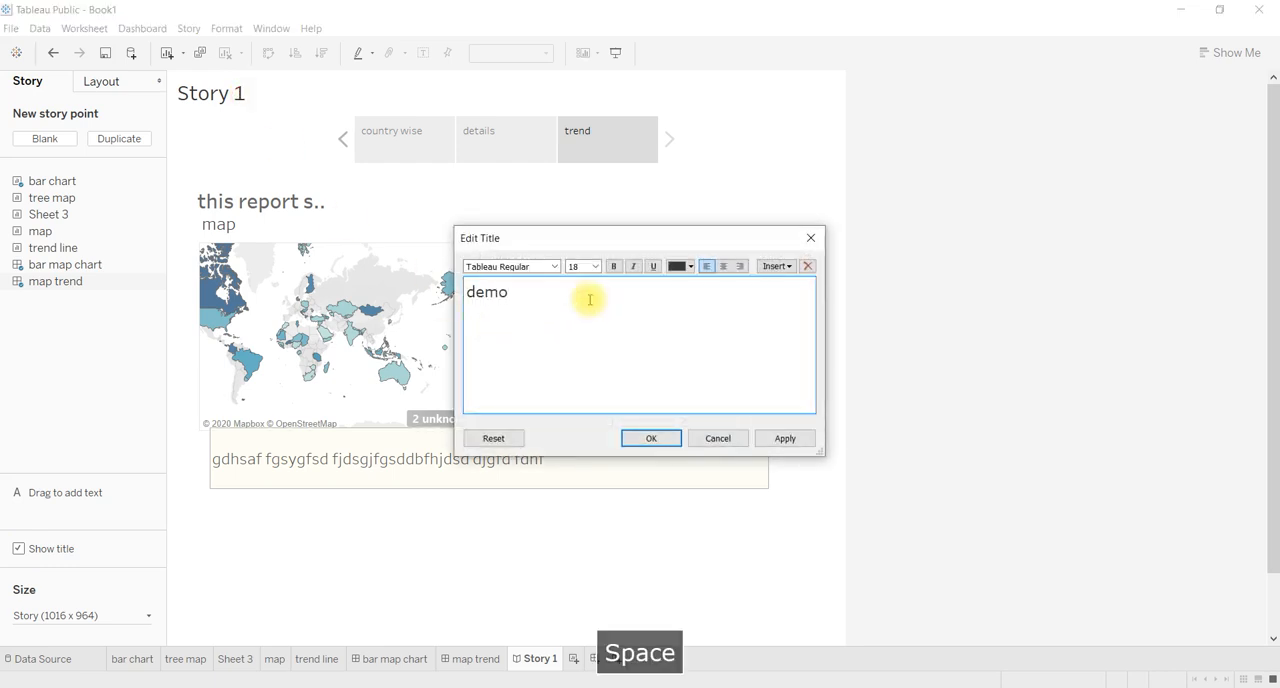
pyautogui.click(656, 438)
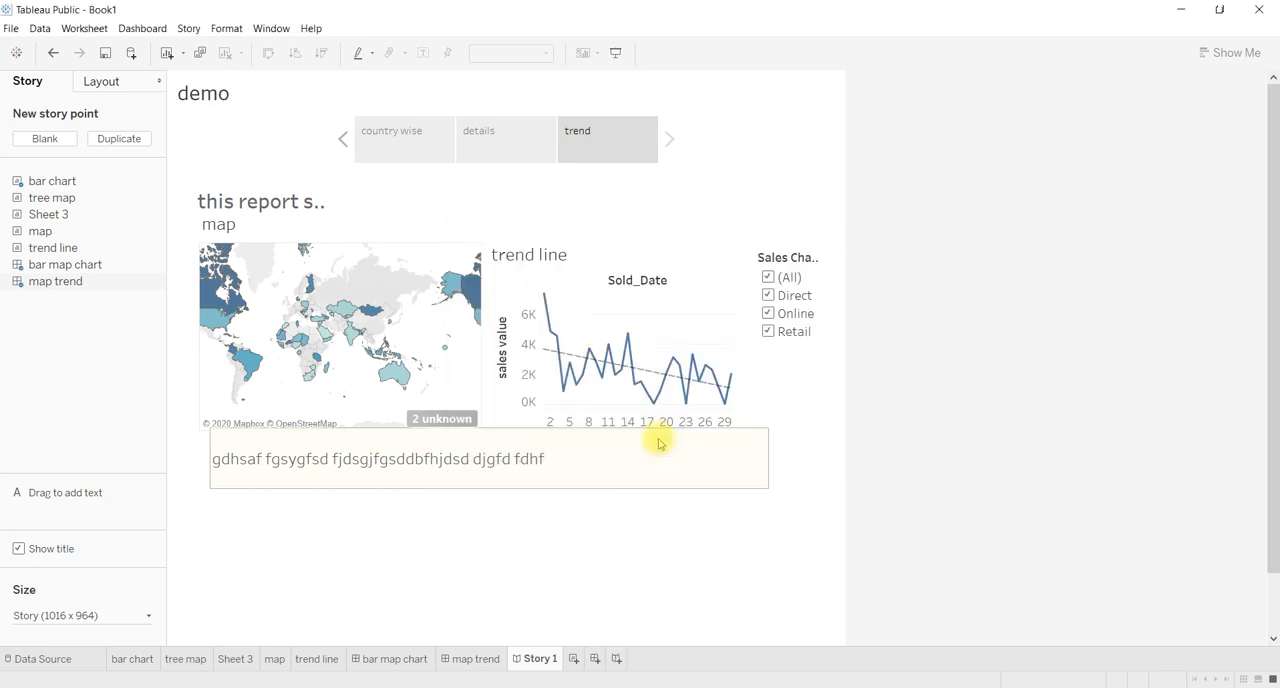
pyautogui.click(17, 550)
pyautogui.click(17, 550)
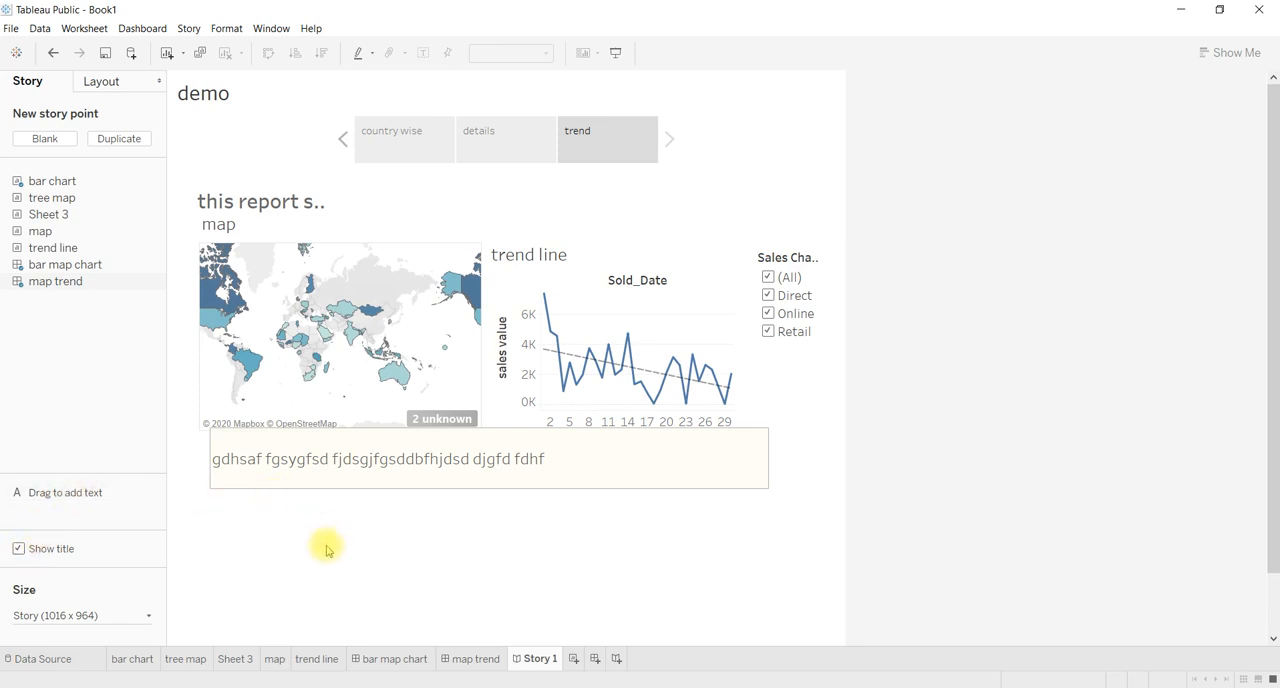
# Try replacing the trend story point's content with the tree map worksheet, and undo the replacement.
pyautogui.moveTo(91, 494)
pyautogui.mouseDown()
pyautogui.moveTo(315, 549)
pyautogui.moveTo(92, 457)
pyautogui.moveTo(82, 488)
pyautogui.mouseUp()
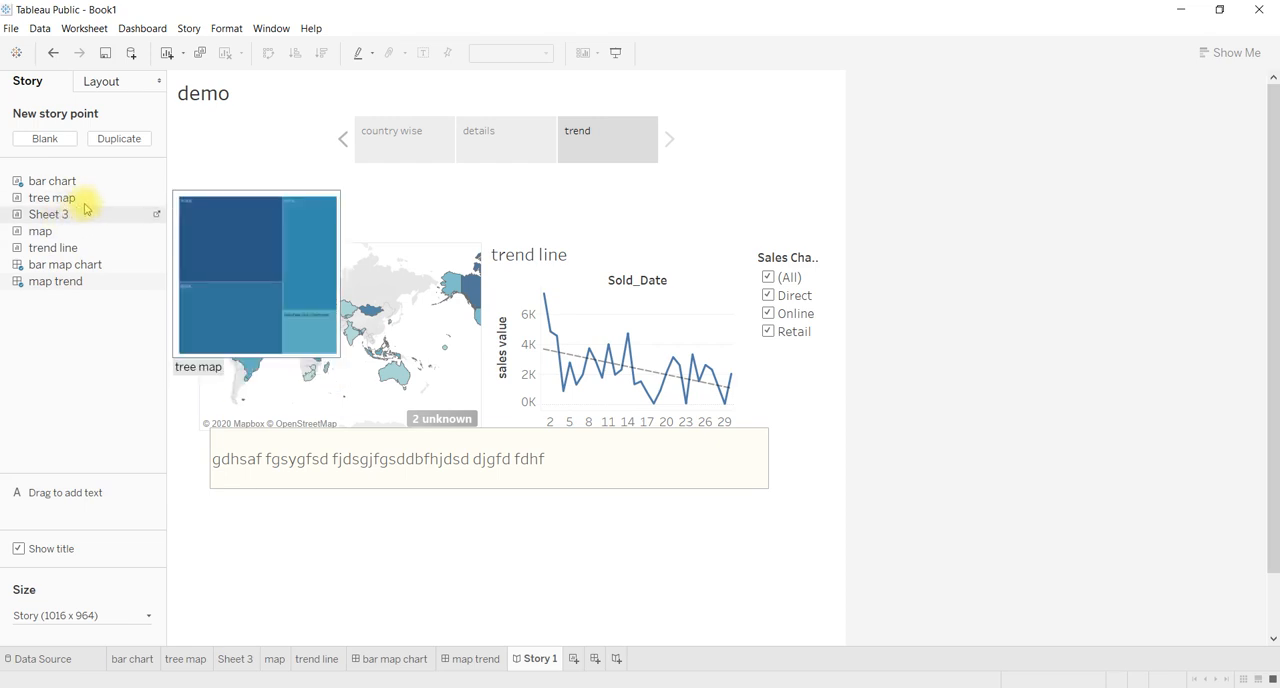
pyautogui.moveTo(73, 200); pyautogui.dragTo(288, 508)
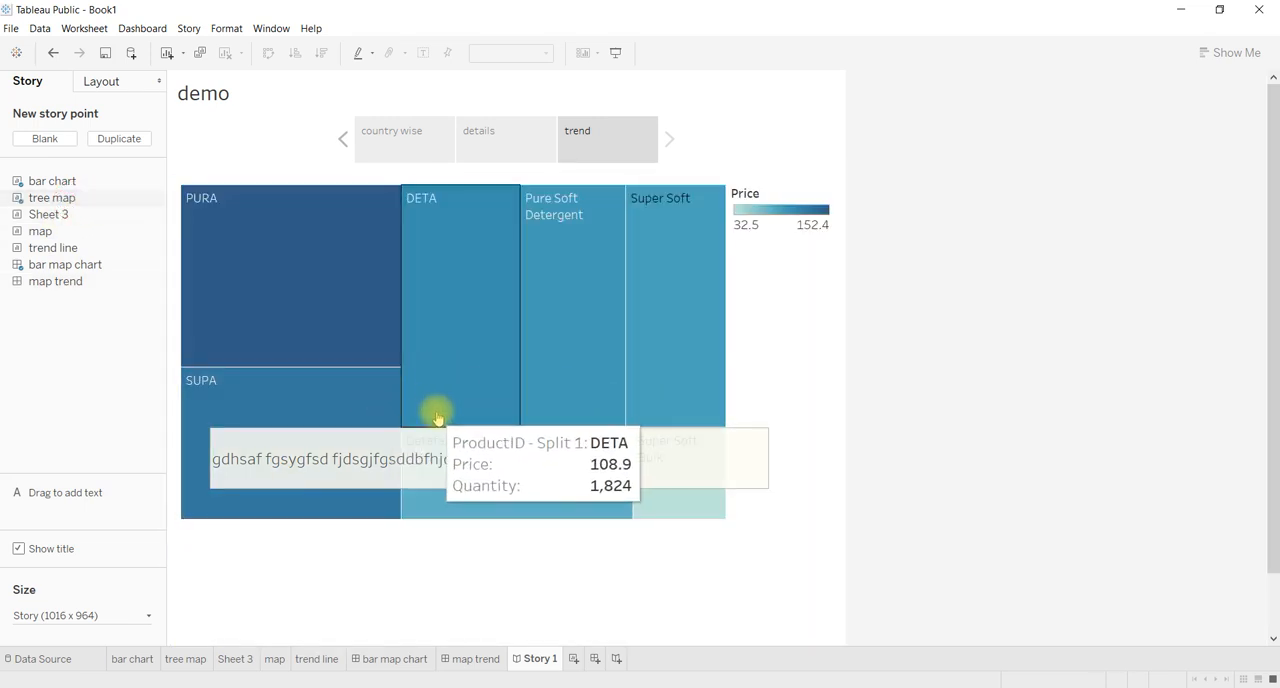
pyautogui.hotkey('ctrl', 'z')
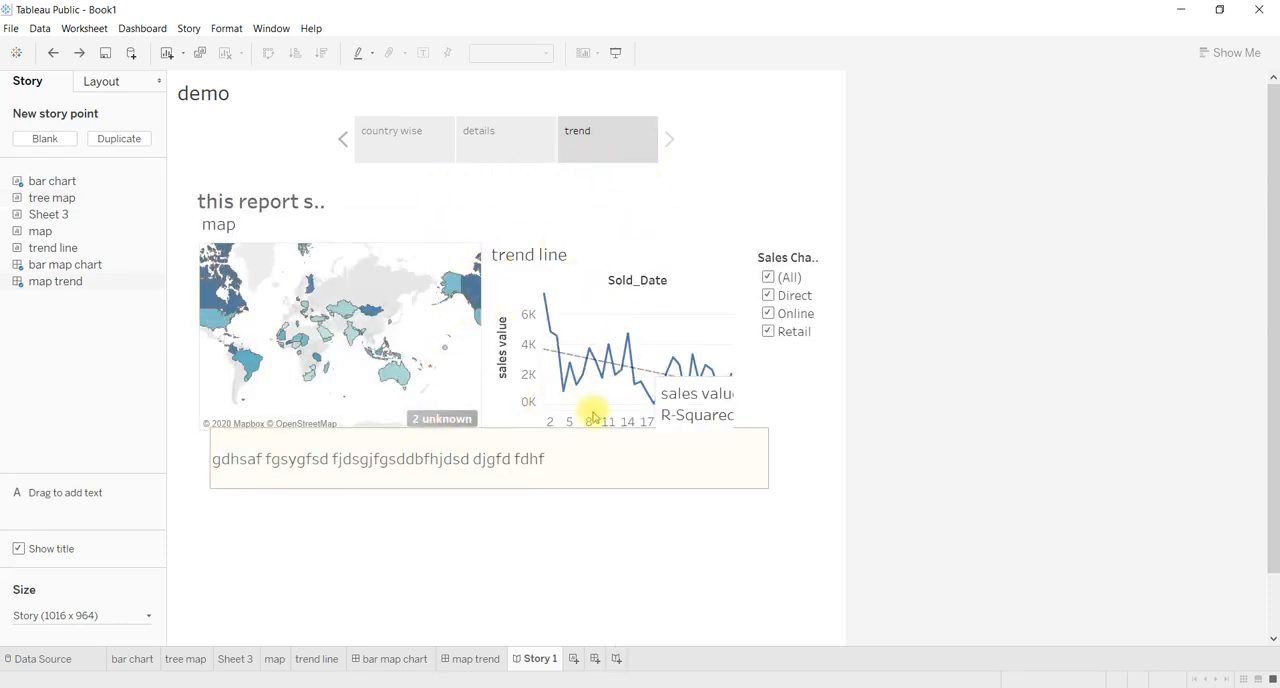
# Duplicate the trend story point and caption the copy "demo".
pyautogui.click(119, 140)
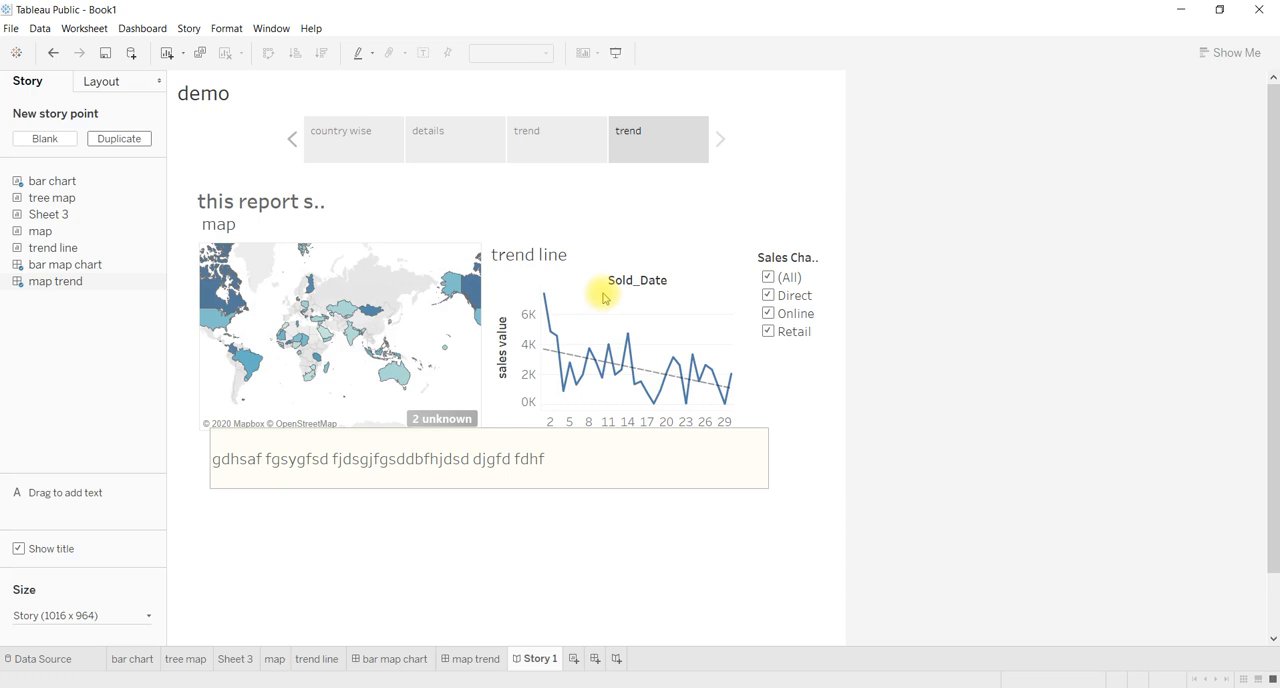
pyautogui.click(636, 134)
pyautogui.doubleClick(640, 133)
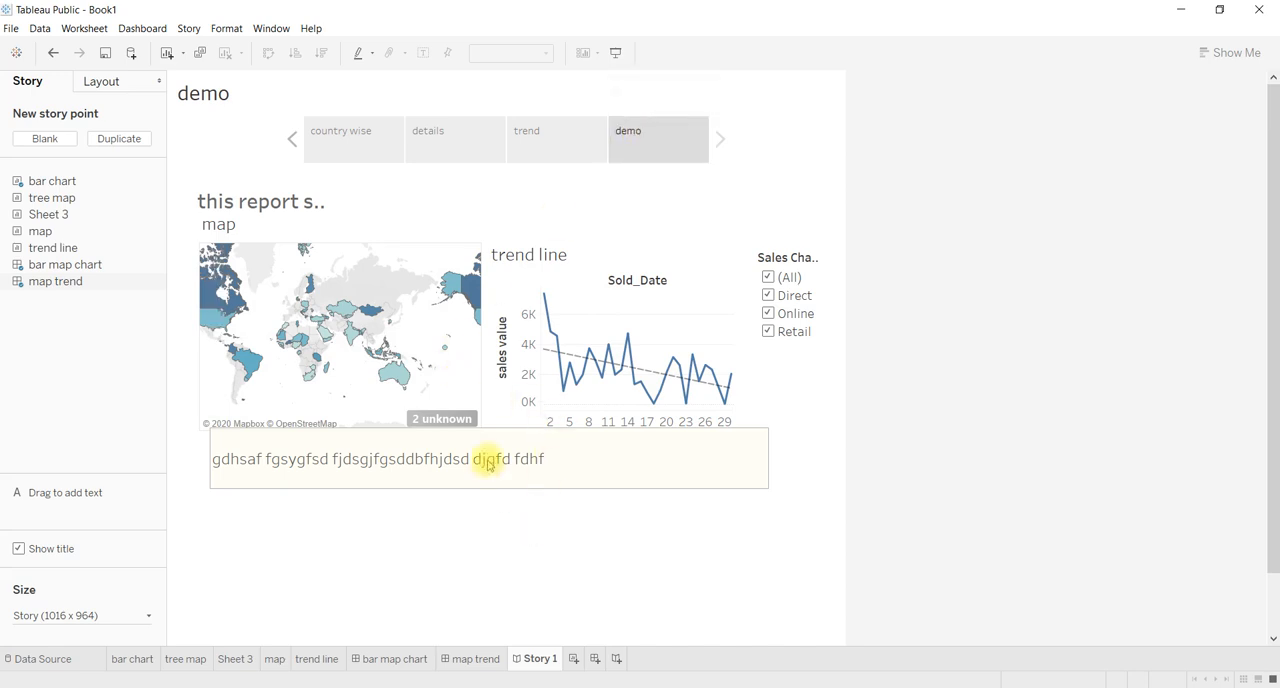
# Remove the description text box from the demo story point and delete that story point.
pyautogui.click(507, 436)
pyautogui.press('Delete')
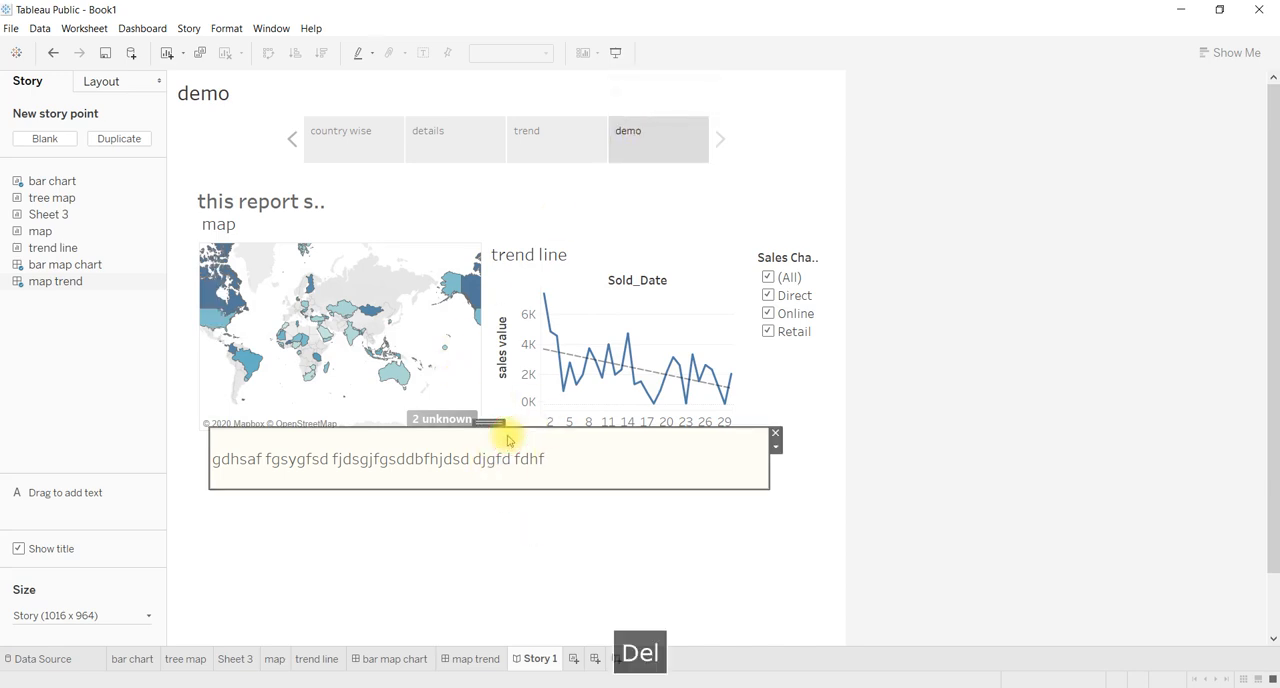
pyautogui.click(776, 436)
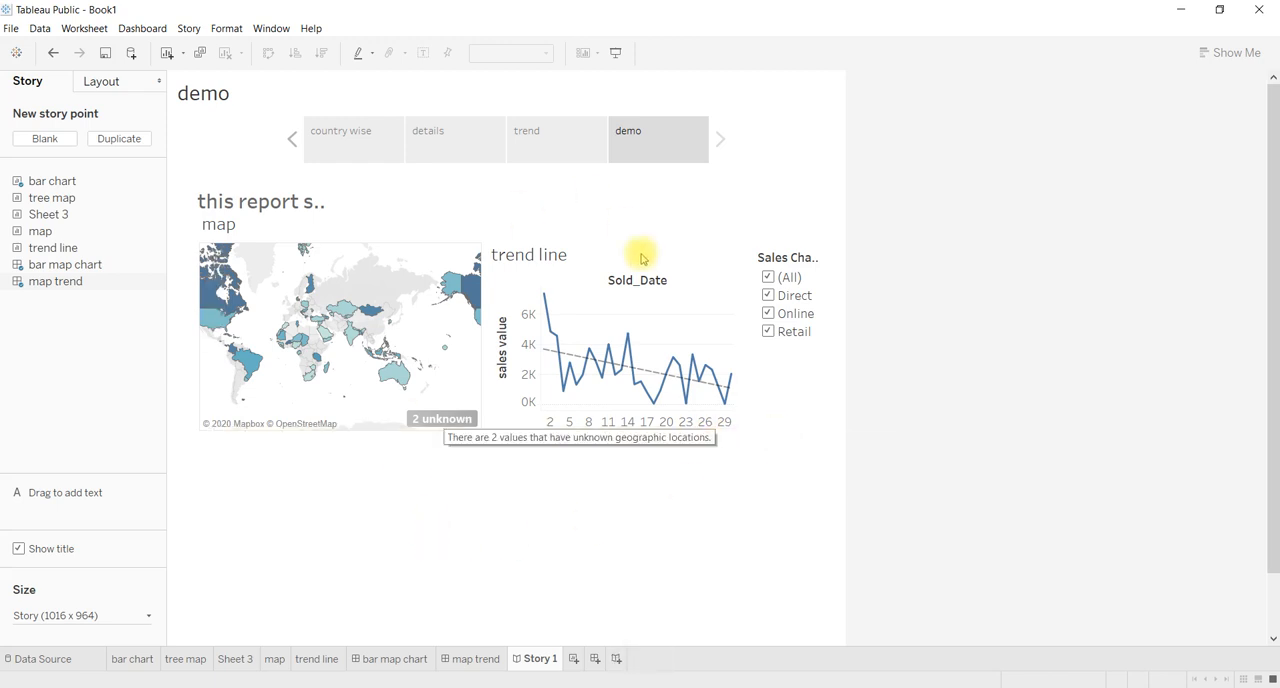
pyautogui.moveTo(650, 156)
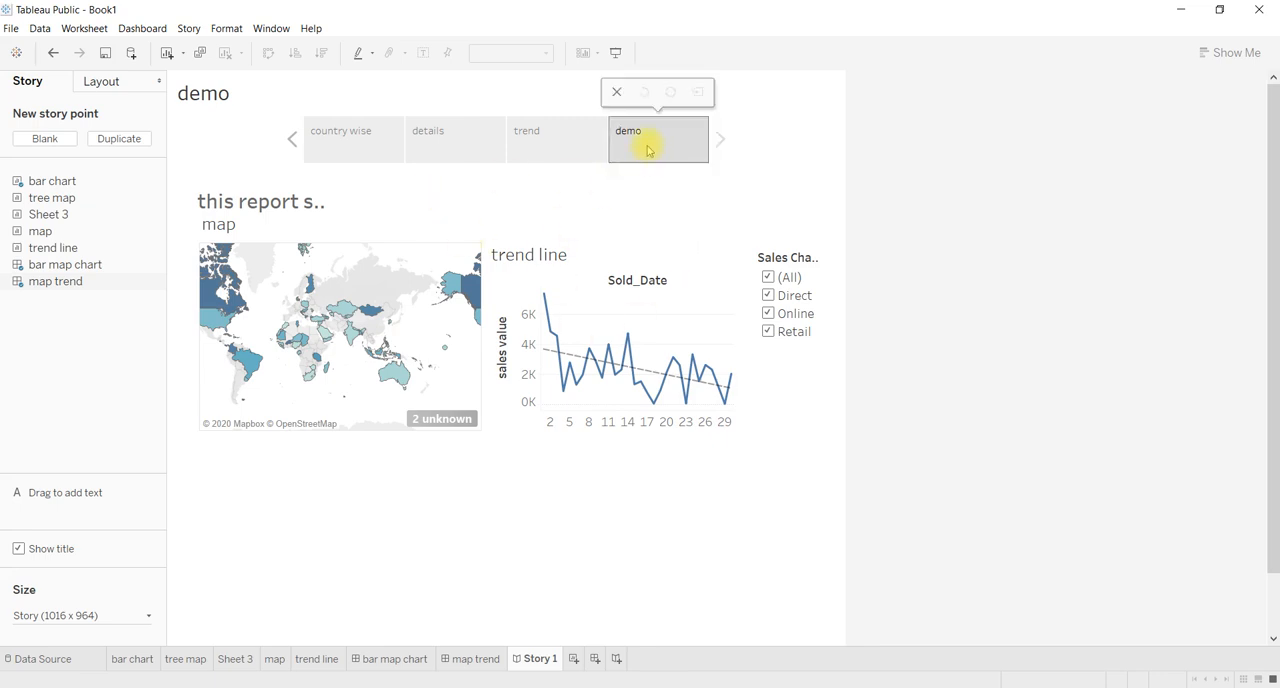
pyautogui.click(617, 93)
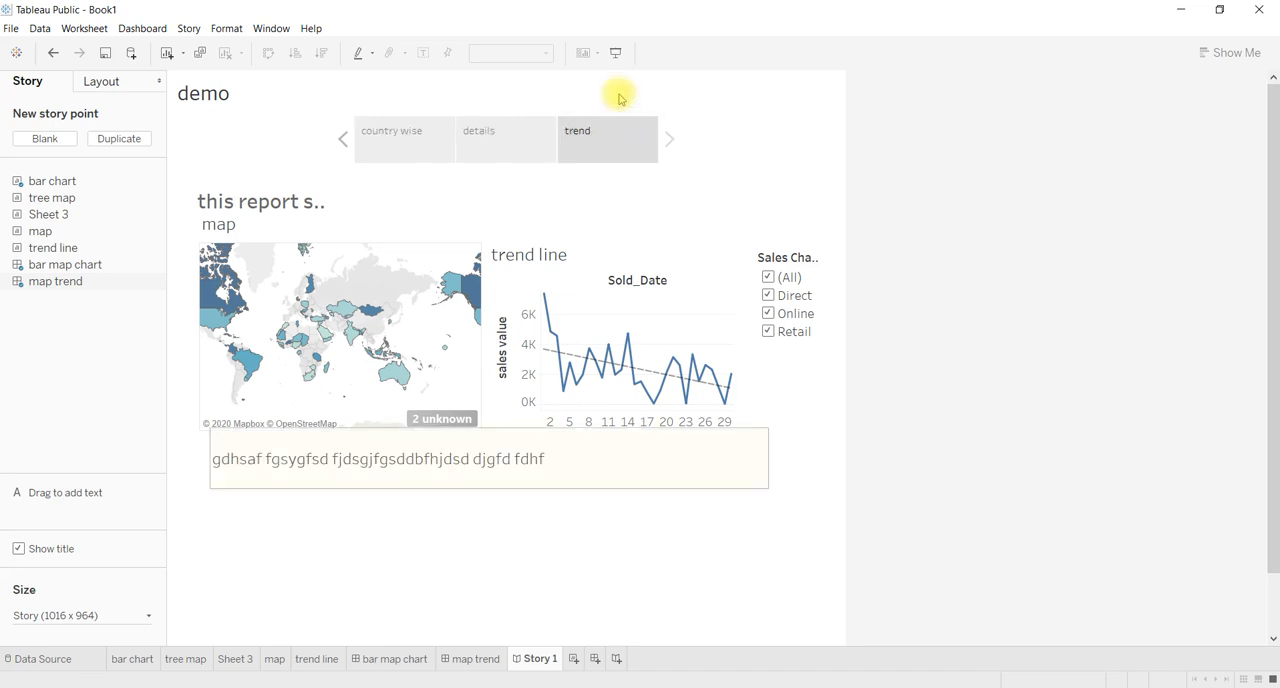